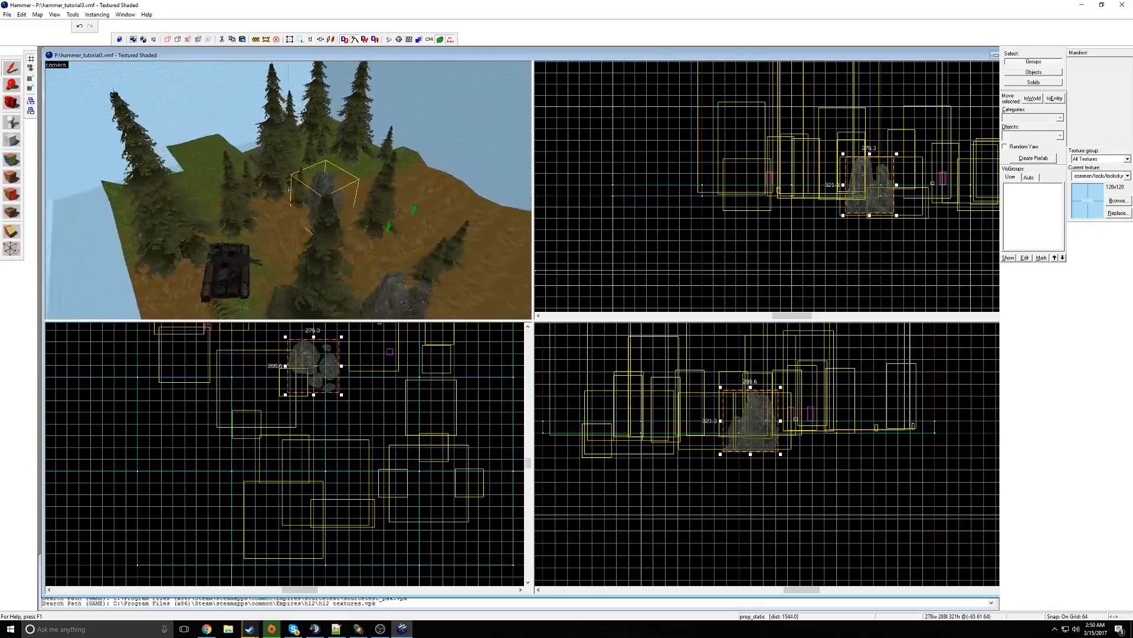
# Shift the selected rock cluster 64 units in the negative X direction in the side view
pyautogui.press('d')
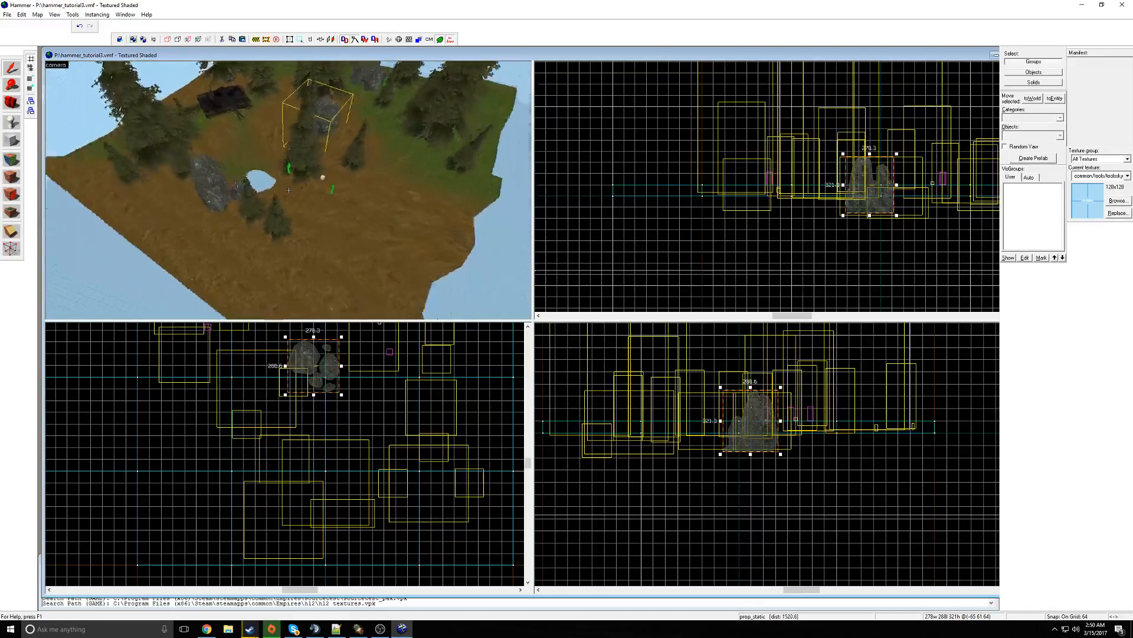
pyautogui.press('a')
pyautogui.press('d')
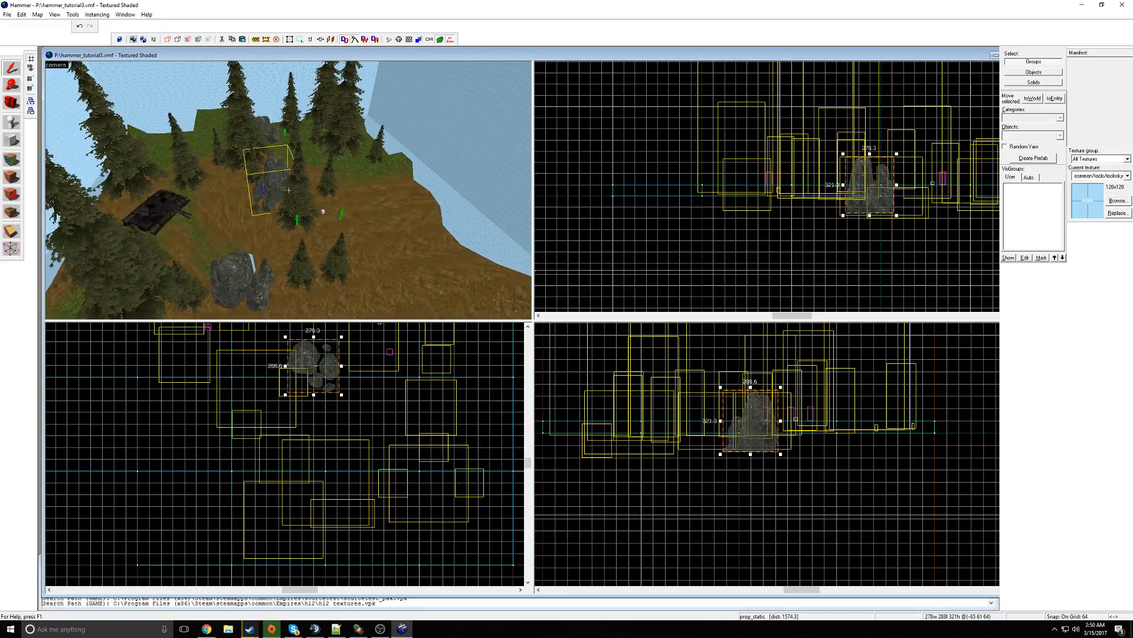
pyautogui.press('w')
pyautogui.press('z')
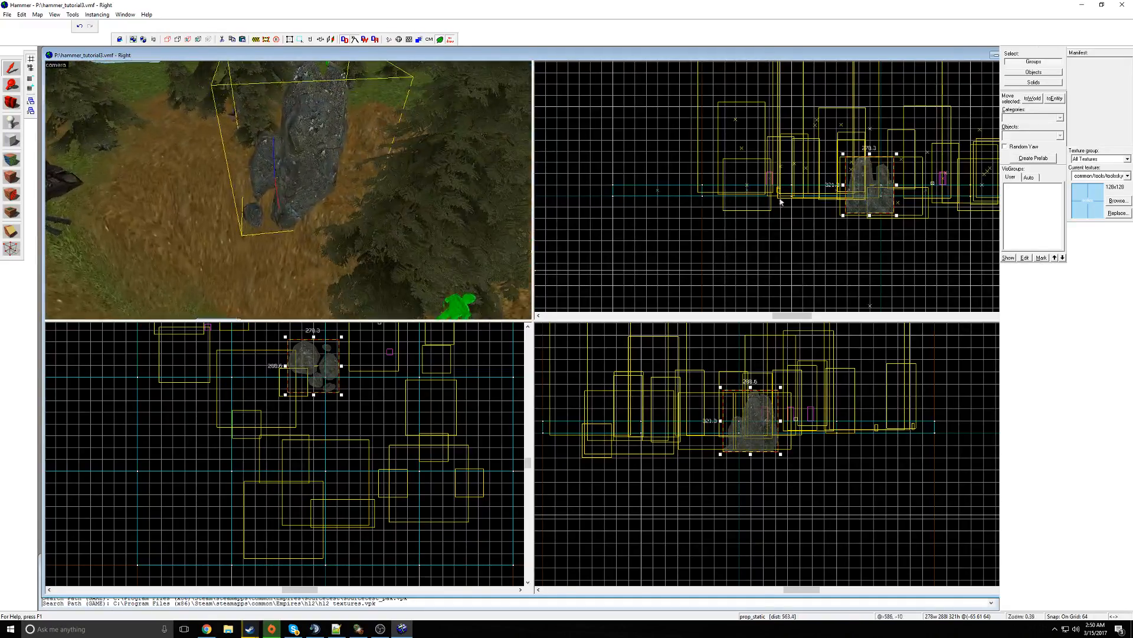
pyautogui.scroll(6, 903, 195)
pyautogui.scroll(-2, 788, 167)
pyautogui.moveTo(786, 201); pyautogui.dragTo(752, 204)
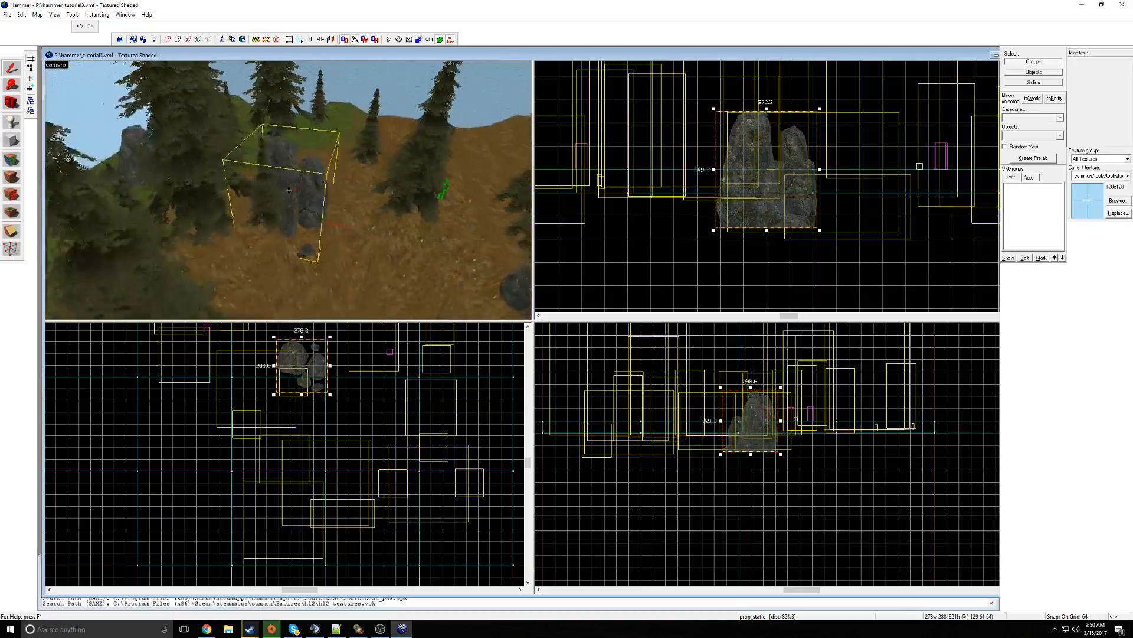
# Examine the selected rock cluster and its contact with the ground from several sides in the 3D view
pyautogui.press('a')
pyautogui.press('d')
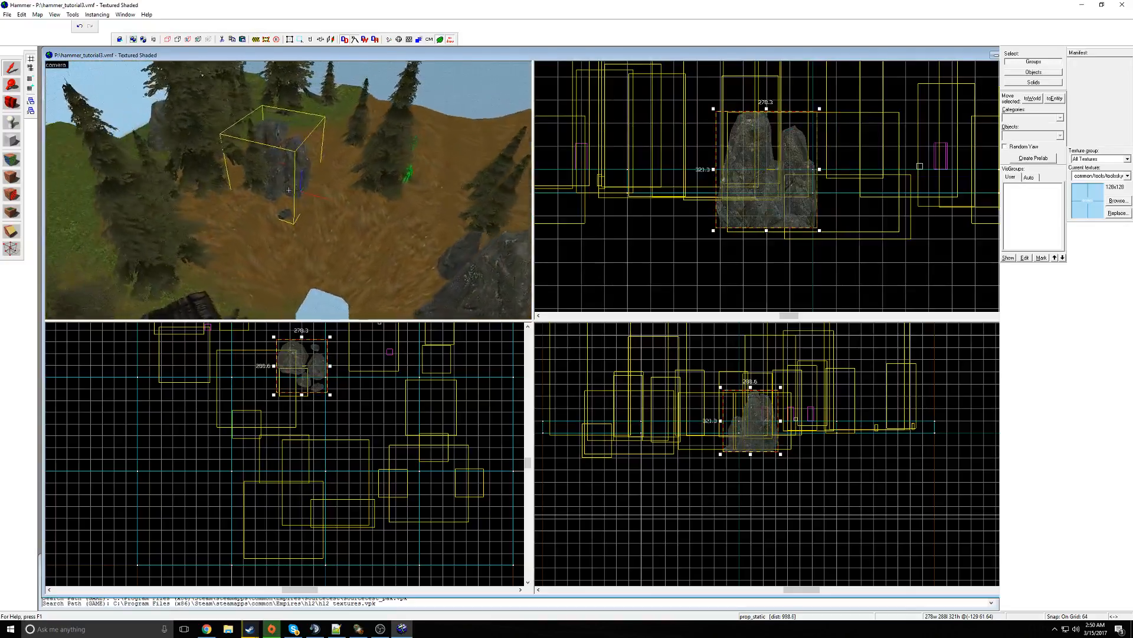
pyautogui.press('w')
pyautogui.press('s')
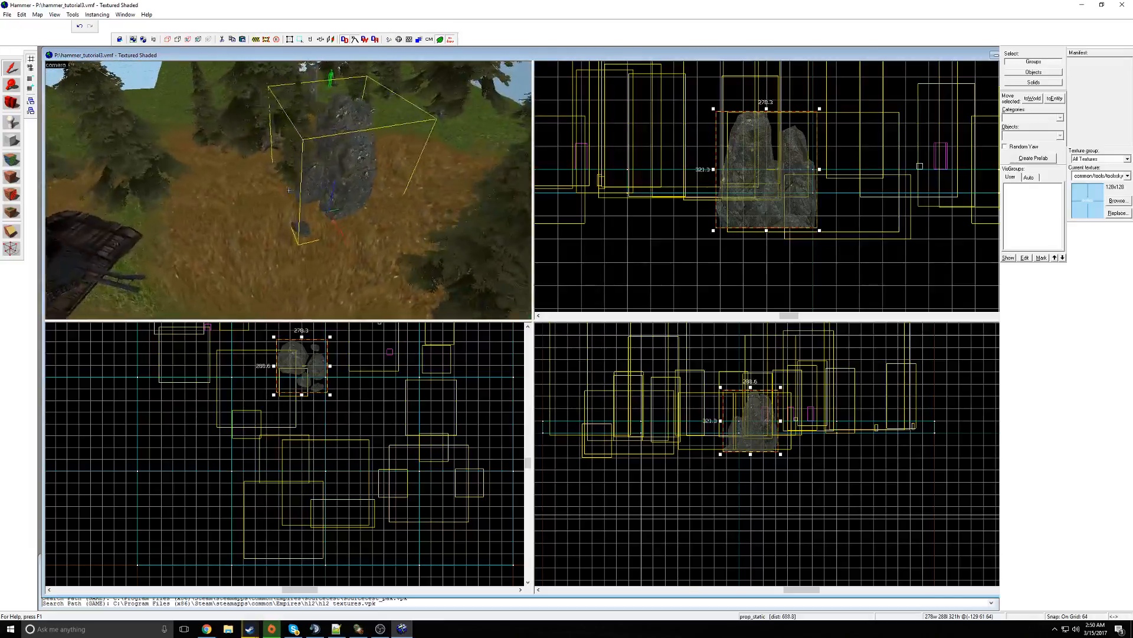
pyautogui.press('a')
pyautogui.press('s')
pyautogui.press('a')
pyautogui.press('s')
pyautogui.press('a')
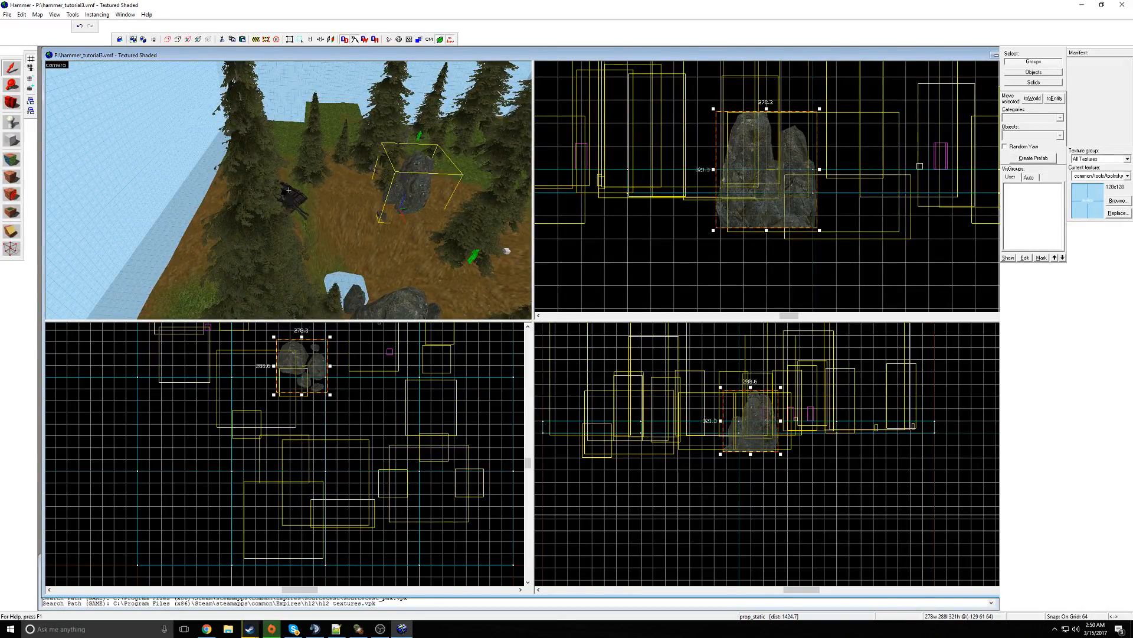
pyautogui.press('w')
pyautogui.moveTo(752, 186)
pyautogui.mouseDown()
pyautogui.moveTo(752, 153)
pyautogui.moveTo(752, 204)
pyautogui.mouseUp()
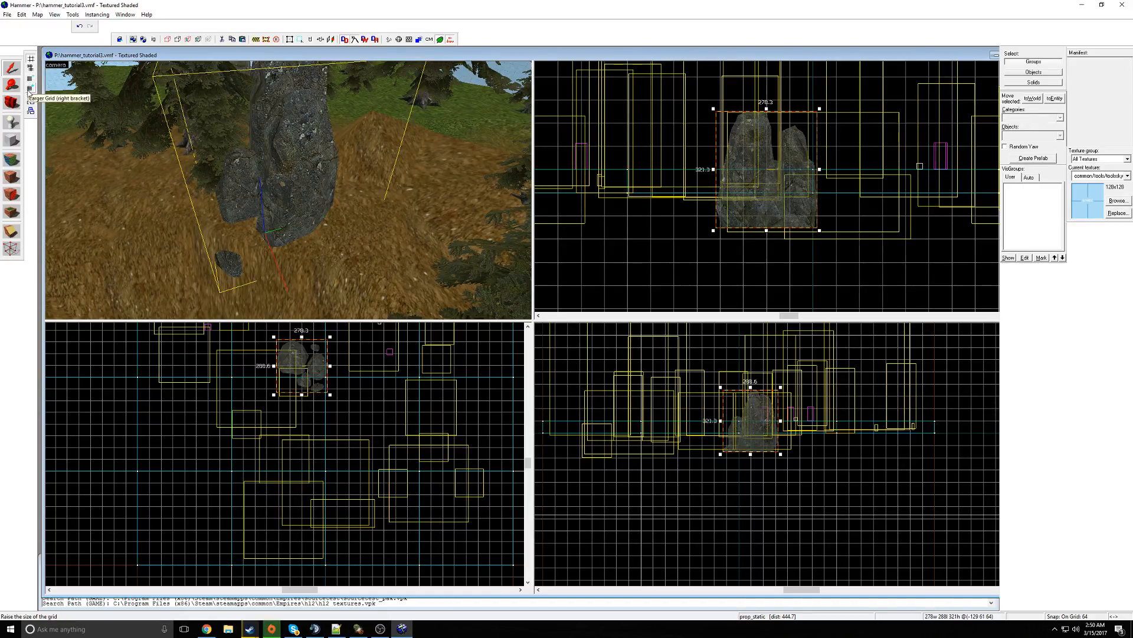
# Set the grid size to 2 units and lower the rock cluster about 22 units into the ground, shifting it 8 units sideways
pyautogui.click(29, 82)
pyautogui.click(30, 83)
pyautogui.click(30, 82)
pyautogui.click(30, 83)
pyautogui.click(30, 83)
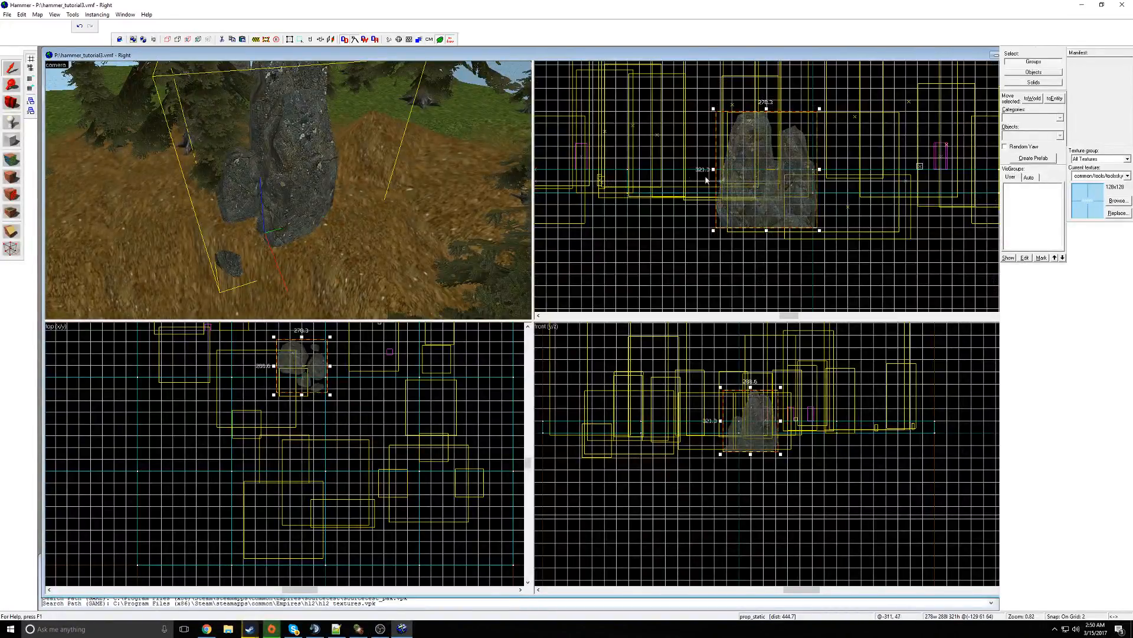
pyautogui.scroll(15, 698, 178)
pyautogui.moveTo(686, 142); pyautogui.dragTo(761, 238)
pyautogui.scroll(-20, 686, 249)
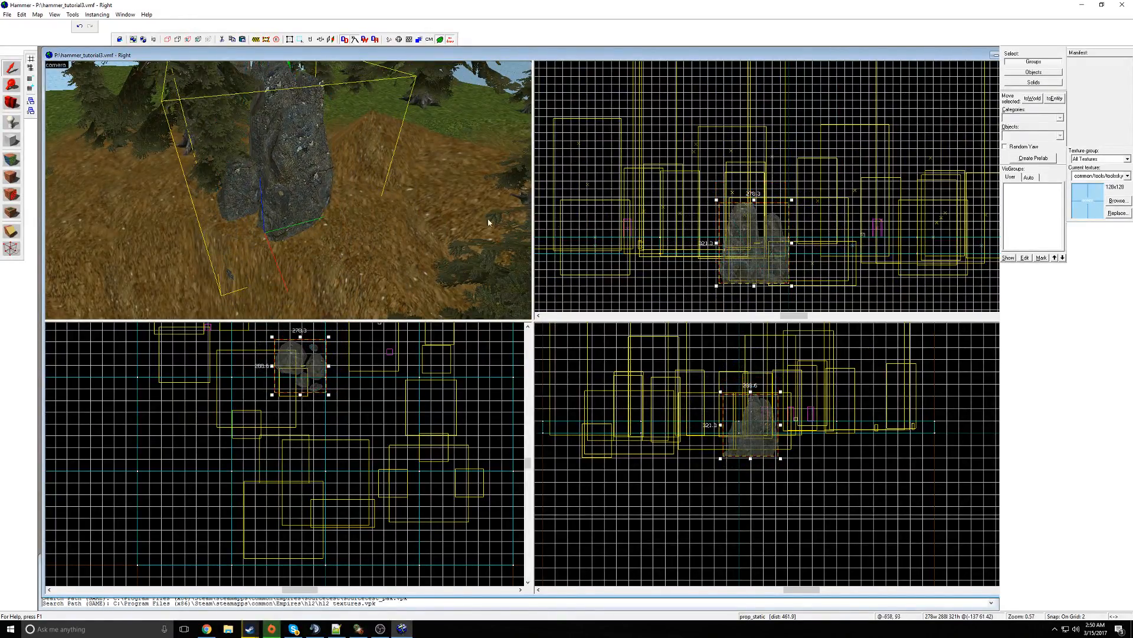
# Set the grid size to 128 units and move the rock cluster further down into the ground in the side view
pyautogui.click(32, 89)
pyautogui.click(33, 89)
pyautogui.click(33, 89)
pyautogui.click(32, 89)
pyautogui.click(33, 89)
pyautogui.click(33, 90)
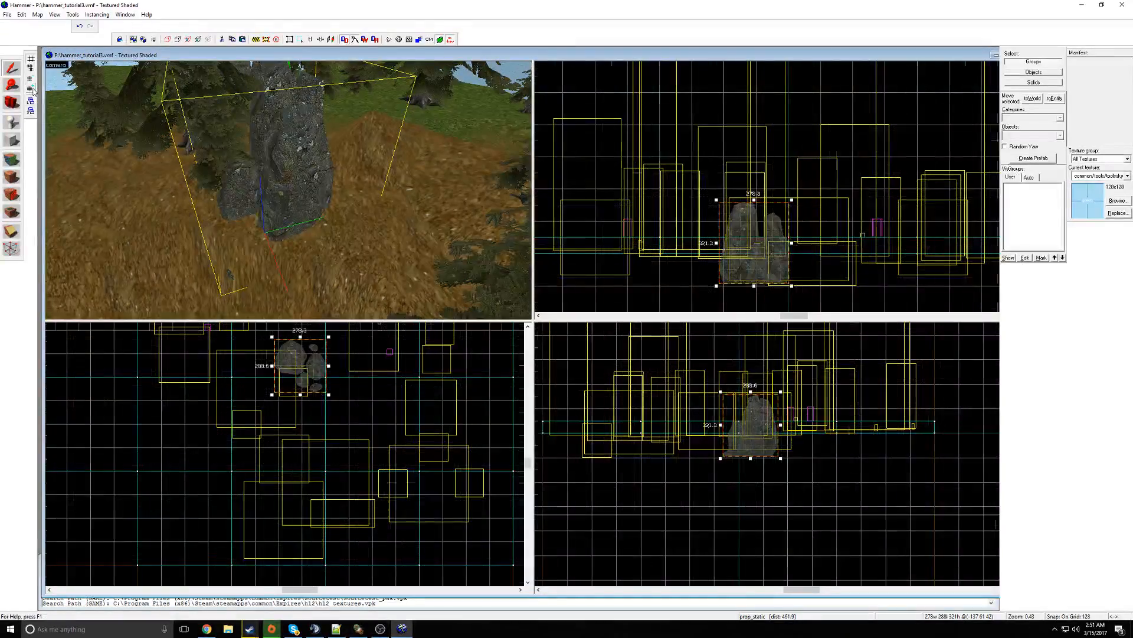
pyautogui.moveTo(754, 241)
pyautogui.mouseDown()
pyautogui.moveTo(752, 191)
pyautogui.moveTo(754, 242)
pyautogui.mouseUp()
pyautogui.press('z')
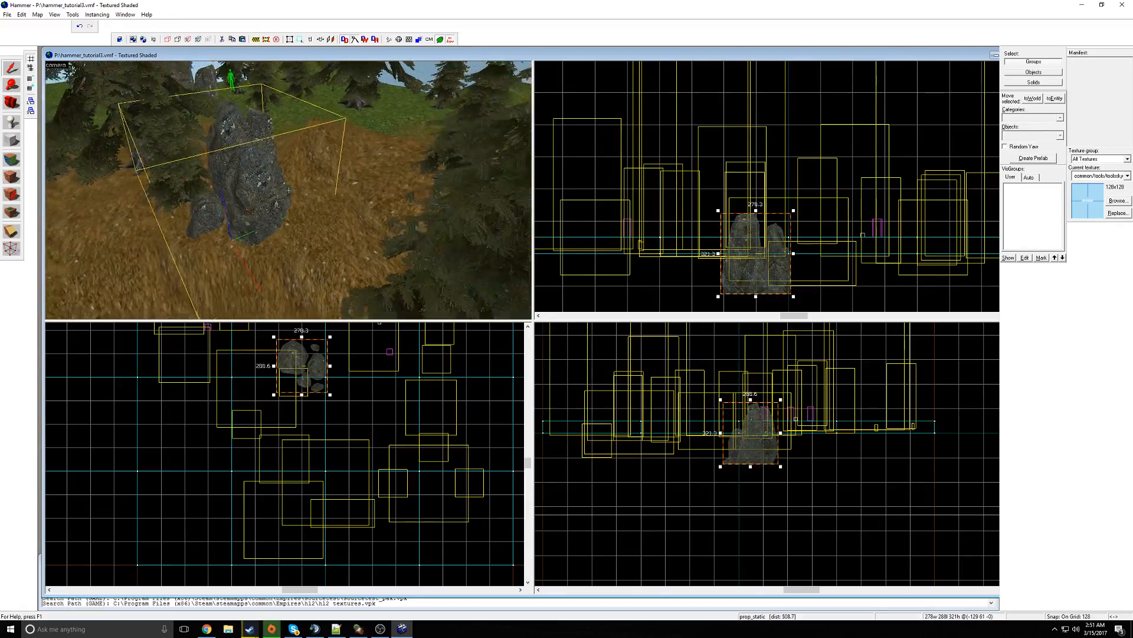
# Select the 512 by 512 ground brush at the terrain's upper-right corner in the top view and inspect it against the grid
pyautogui.press('s')
pyautogui.press('z')
pyautogui.scroll(-8, 814, 231)
pyautogui.scroll(-2, 814, 232)
pyautogui.scroll(-4, 412, 385)
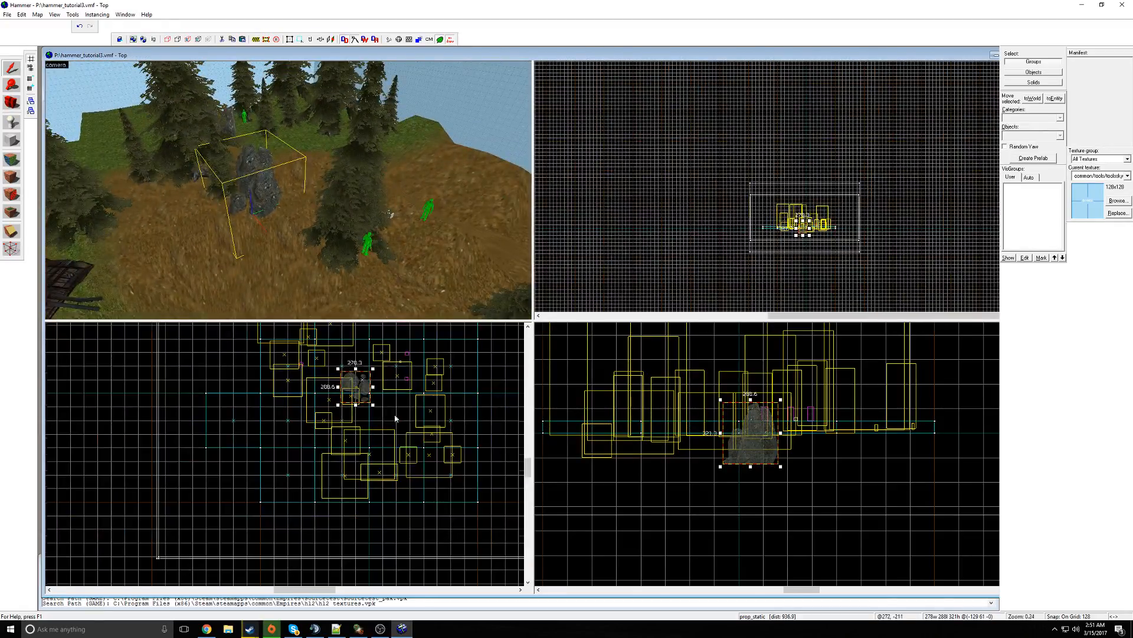
pyautogui.scroll(2, 412, 384)
pyautogui.click(403, 355)
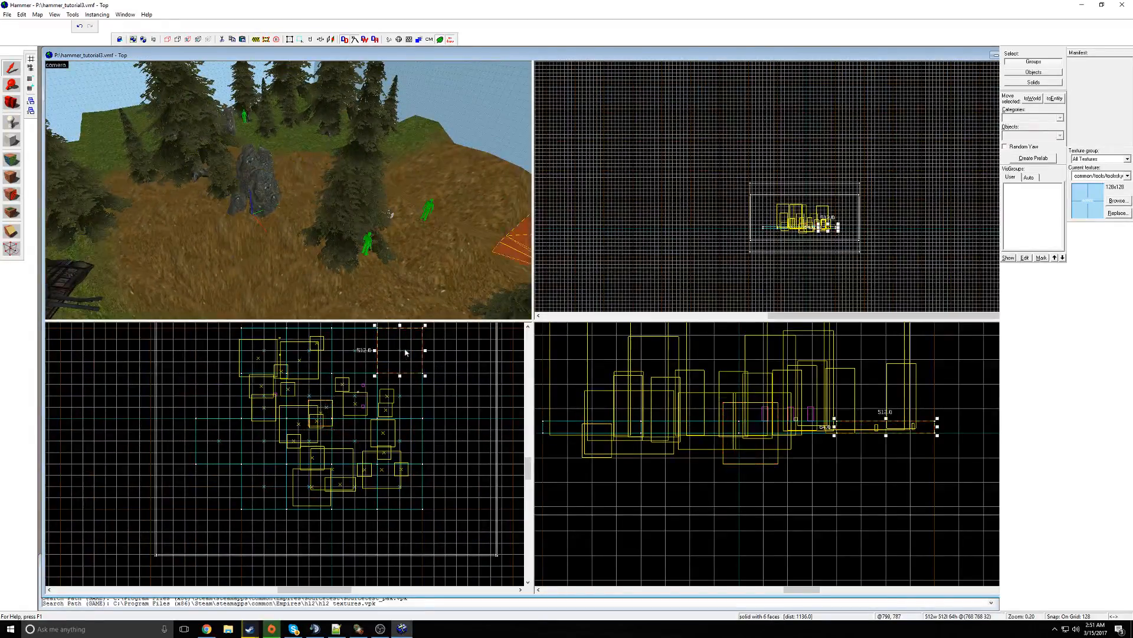
pyautogui.scroll(6, 403, 355)
pyautogui.scroll(3, 437, 373)
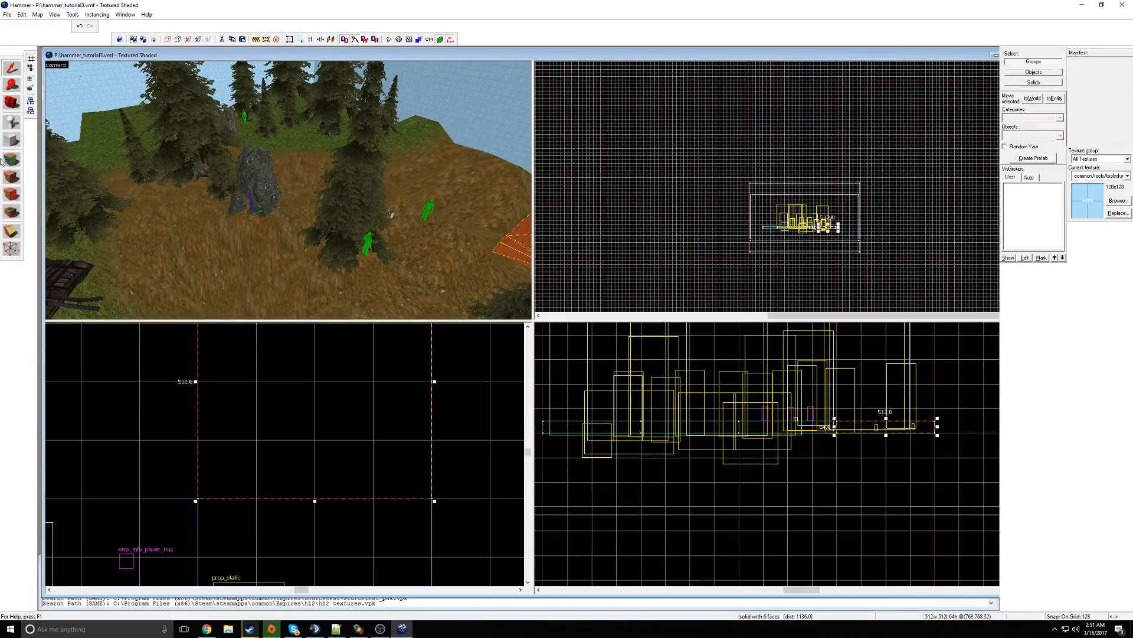
pyautogui.scroll(-6, 380, 384)
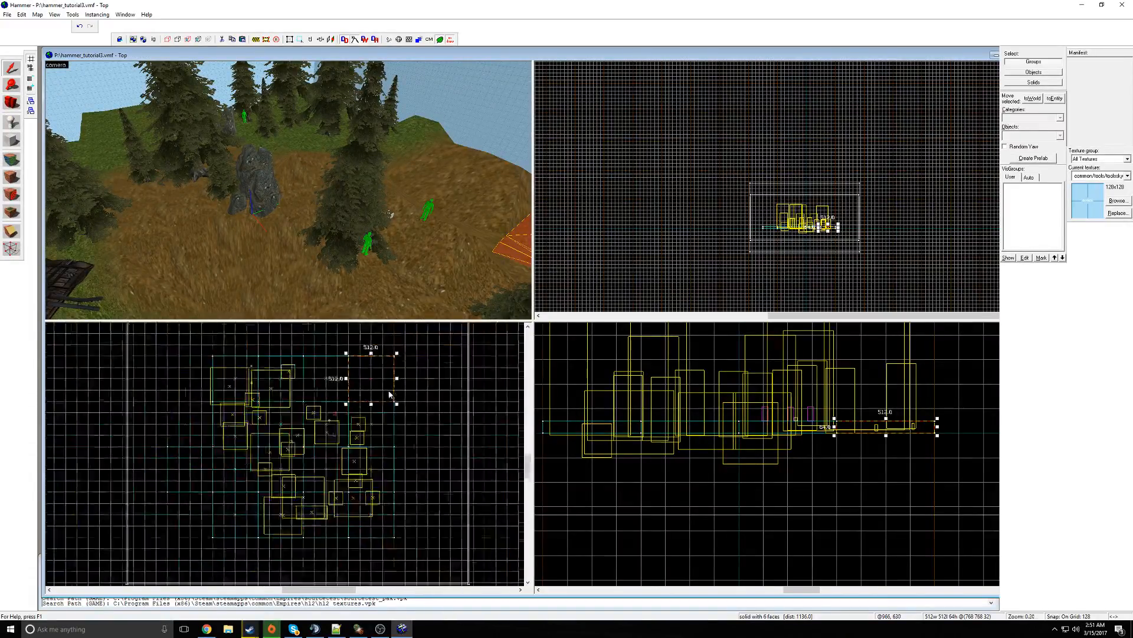
pyautogui.scroll(2, 380, 384)
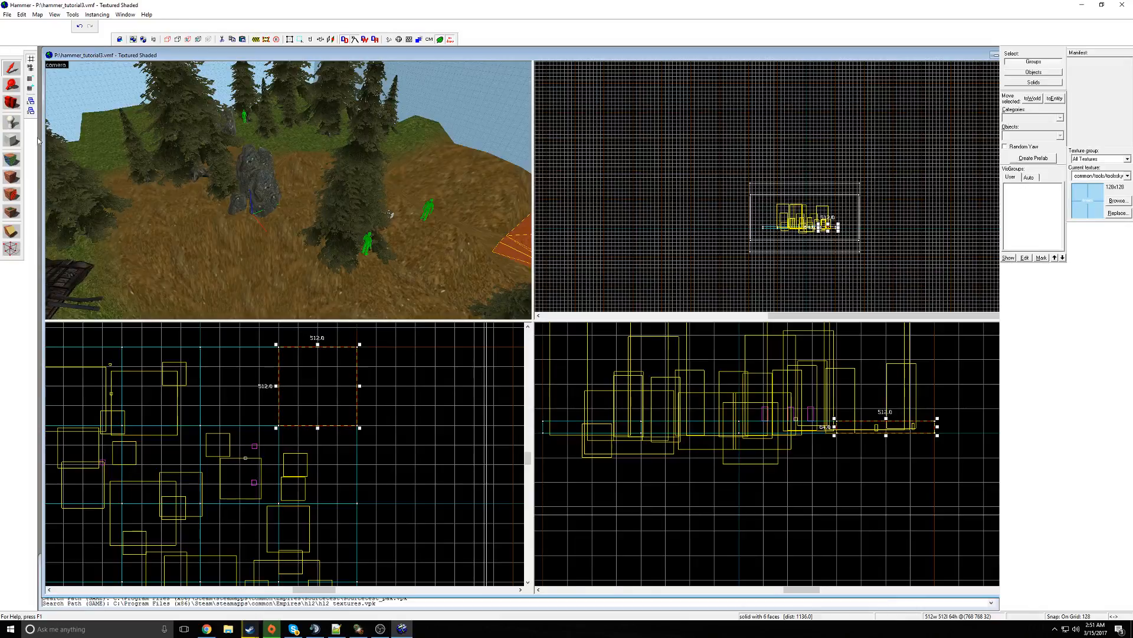
# Set the grid size to 2 units and inspect the selected ground brush's edge against the fine grid
pyautogui.click(31, 79)
pyautogui.click(31, 79)
pyautogui.click(31, 79)
pyautogui.click(31, 79)
pyautogui.click(31, 79)
pyautogui.click(31, 79)
pyautogui.scroll(2, 236, 260)
pyautogui.scroll(8, 294, 369)
pyautogui.scroll(2, 225, 367)
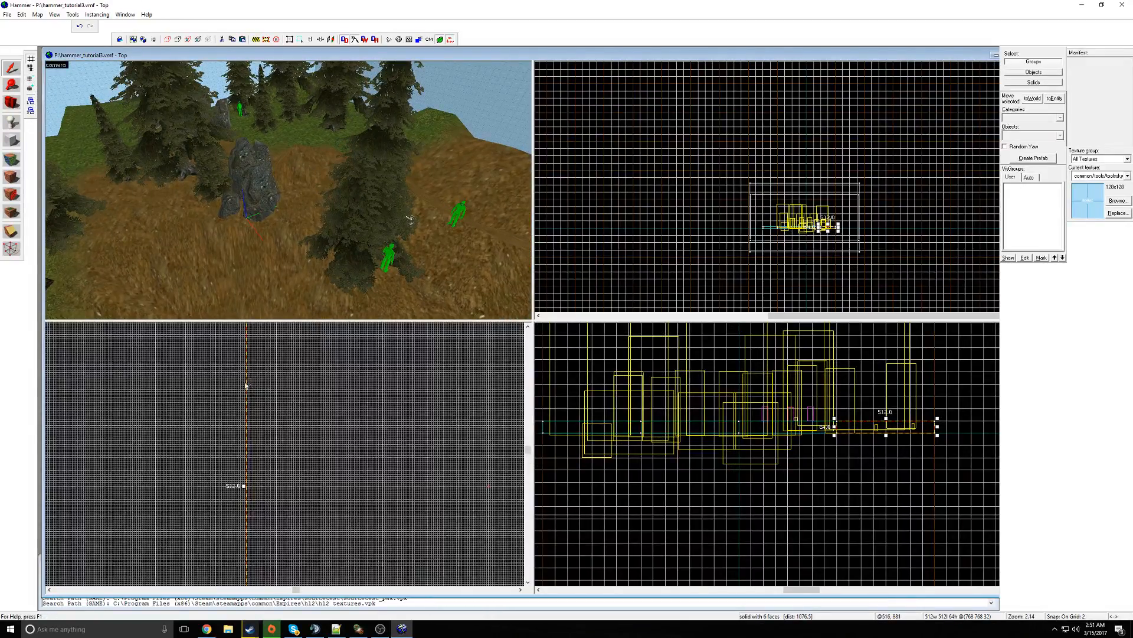
pyautogui.scroll(-15, 248, 383)
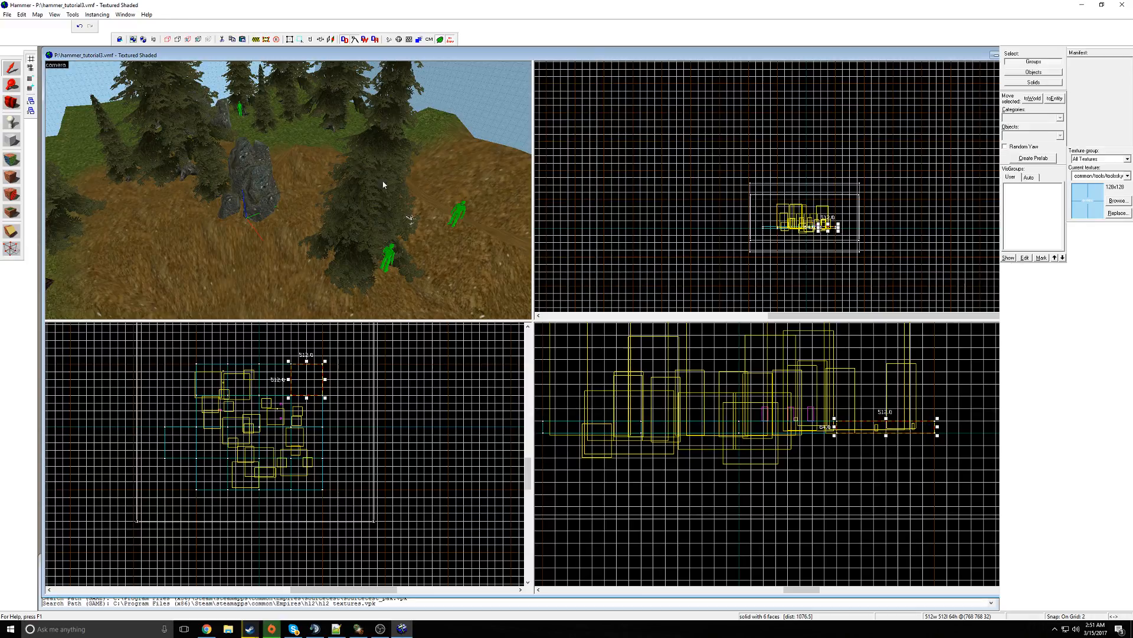
# Select the rock cluster again and shift it along the Y axis and slightly upward in the front view
pyautogui.click(266, 175)
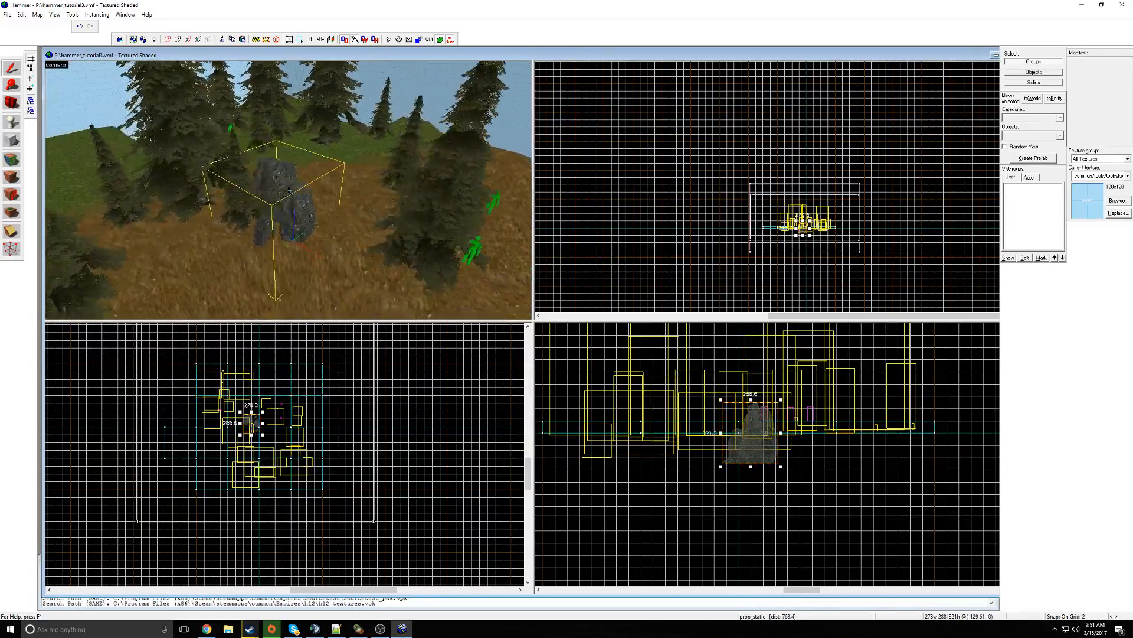
pyautogui.press('z')
pyautogui.press('s')
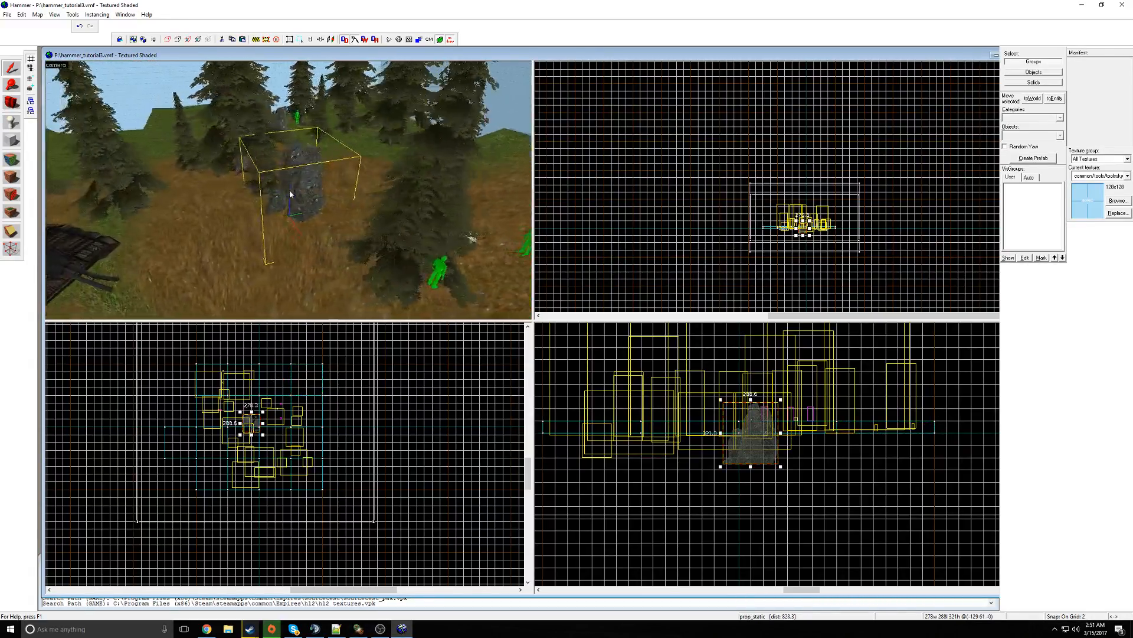
pyautogui.press('z')
pyautogui.scroll(8, 704, 415)
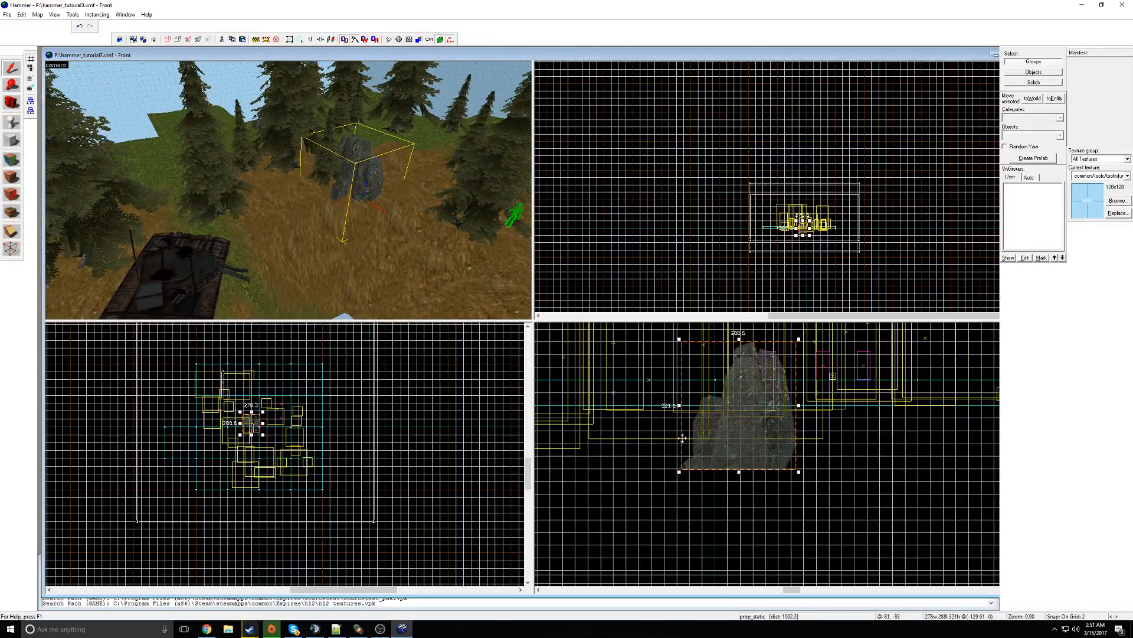
pyautogui.scroll(-3, 704, 415)
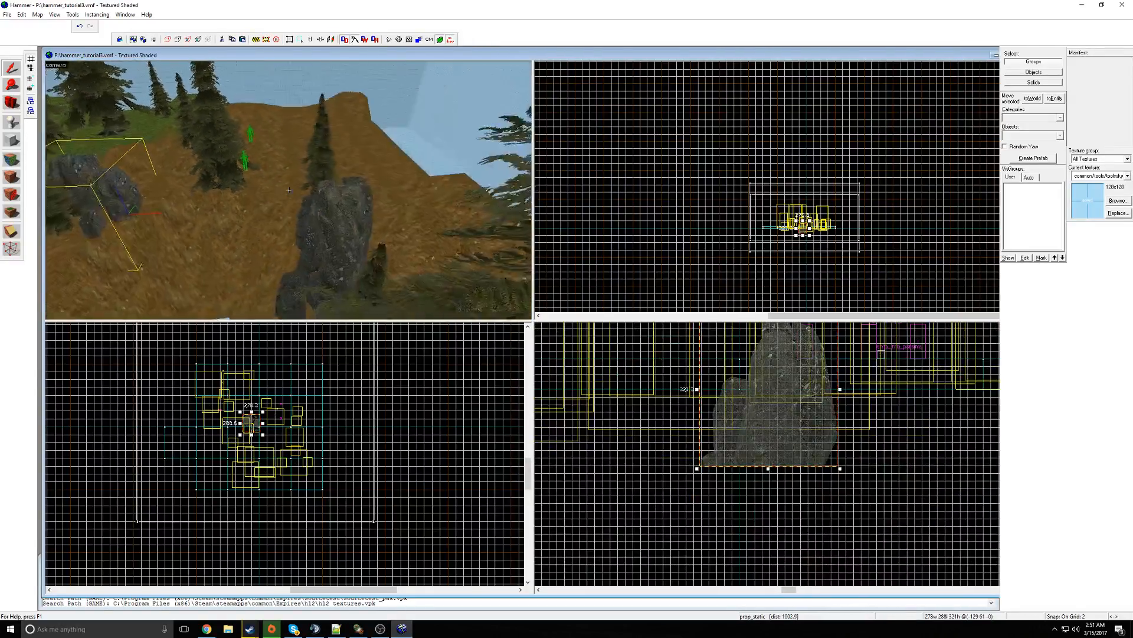
pyautogui.scroll(10, 706, 416)
pyautogui.moveTo(760, 420); pyautogui.dragTo(983, 397)
pyautogui.press('z')
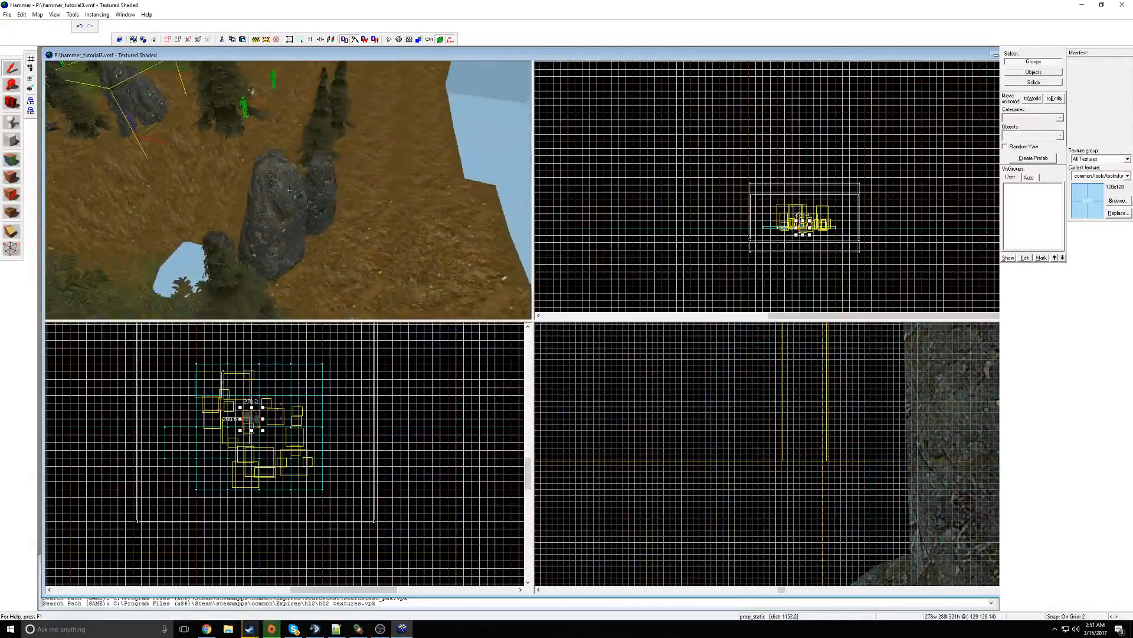
# Select the large pine tree beside the rocks and lower it slightly so its trunk base sinks into the ground
pyautogui.click(289, 189)
pyautogui.press('w')
pyautogui.click(289, 190)
pyautogui.press('w')
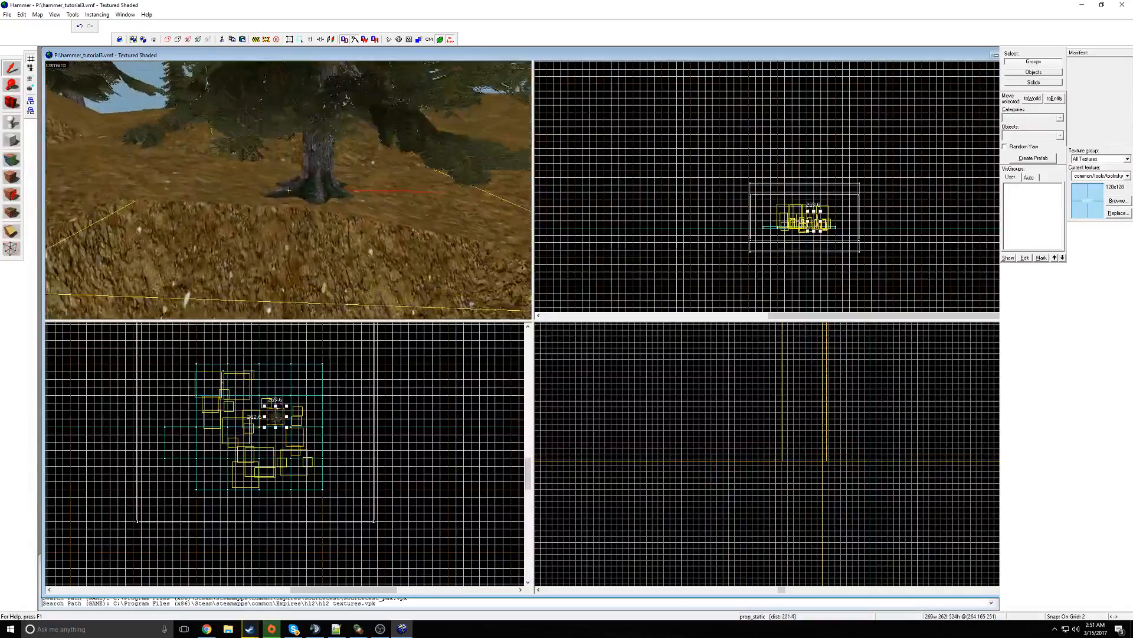
pyautogui.press('s')
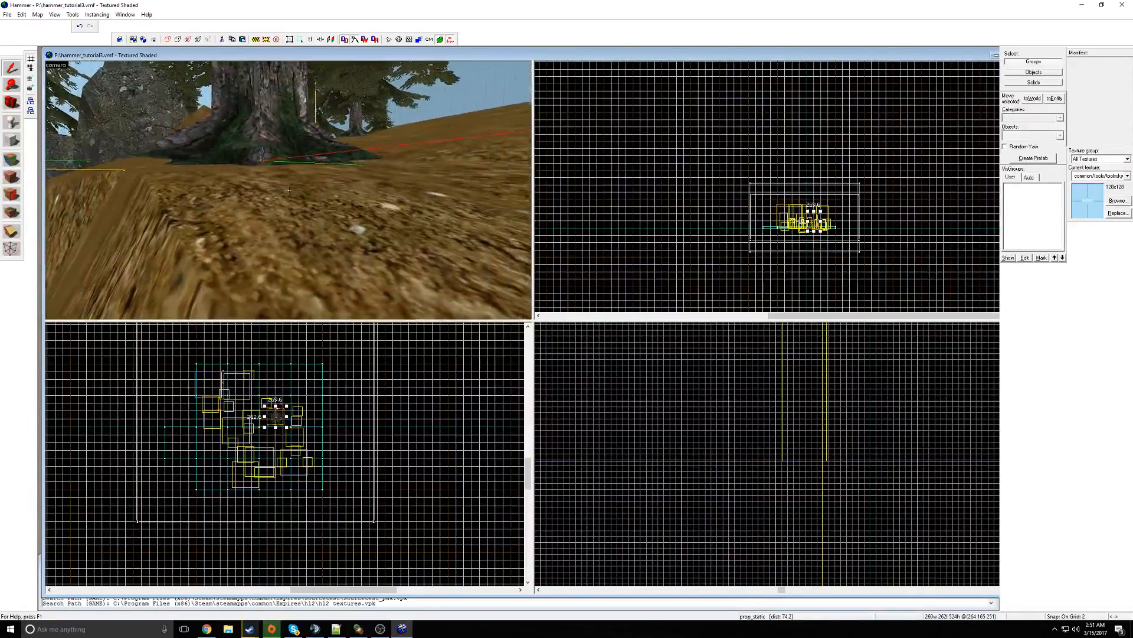
pyautogui.press('z')
pyautogui.scroll(3, 798, 218)
pyautogui.scroll(10, 819, 221)
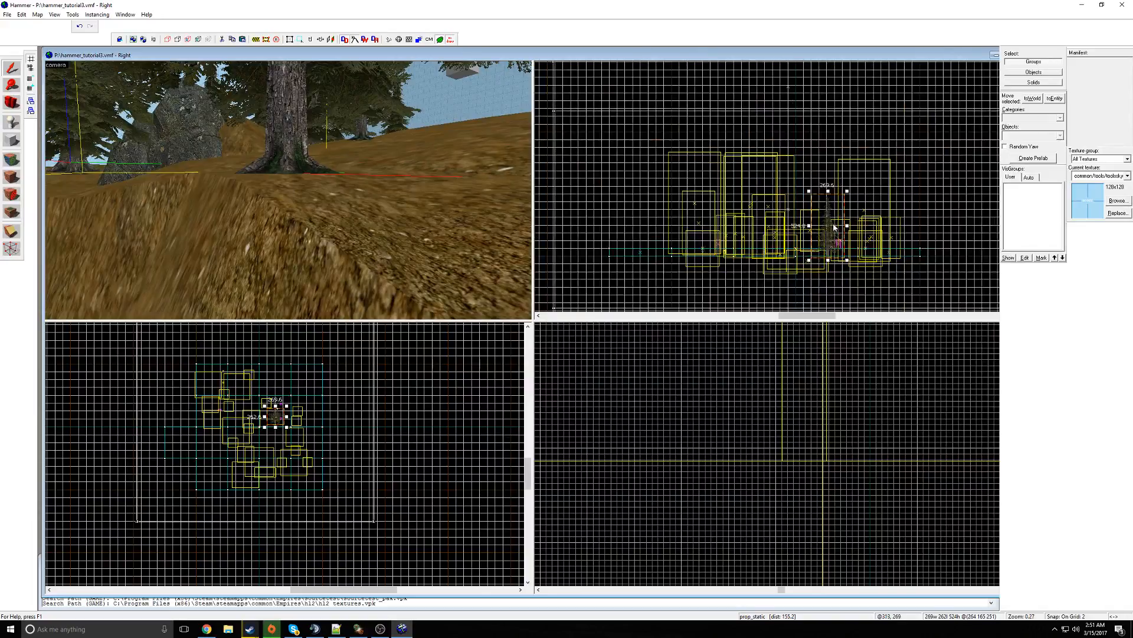
pyautogui.moveTo(814, 222); pyautogui.dragTo(815, 227)
pyautogui.press('z')
# Select the two neighbouring small pines near the terrain's right edge one after the other and sink their trunks into the ground
pyautogui.press('w')
pyautogui.click(289, 190)
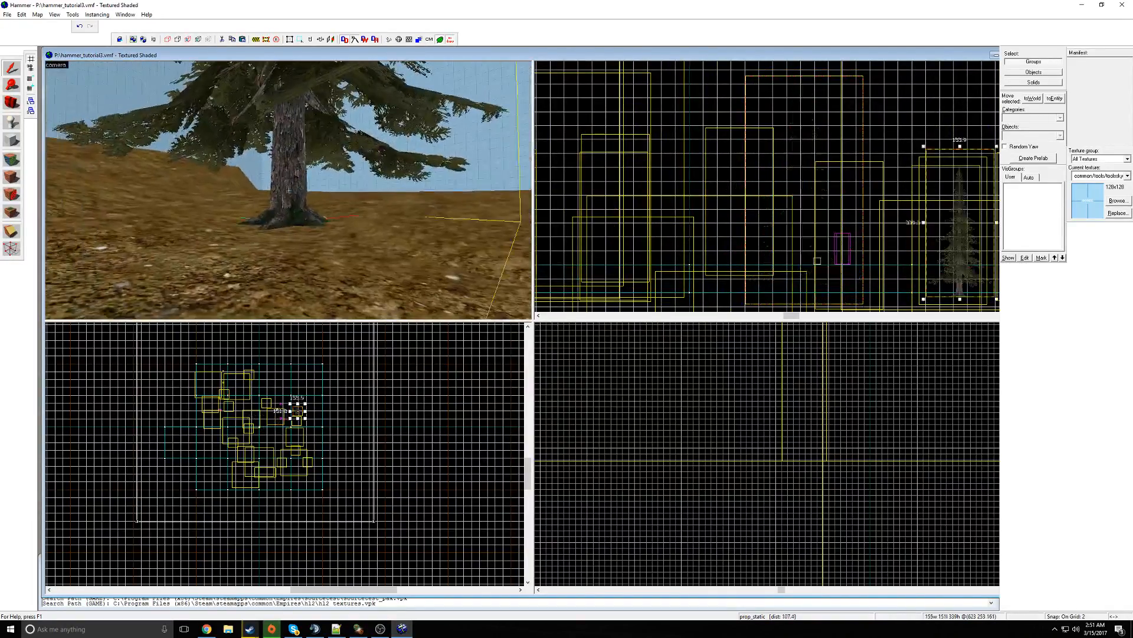
pyautogui.moveTo(947, 250); pyautogui.dragTo(954, 249)
pyautogui.press('z')
pyautogui.click(288, 189)
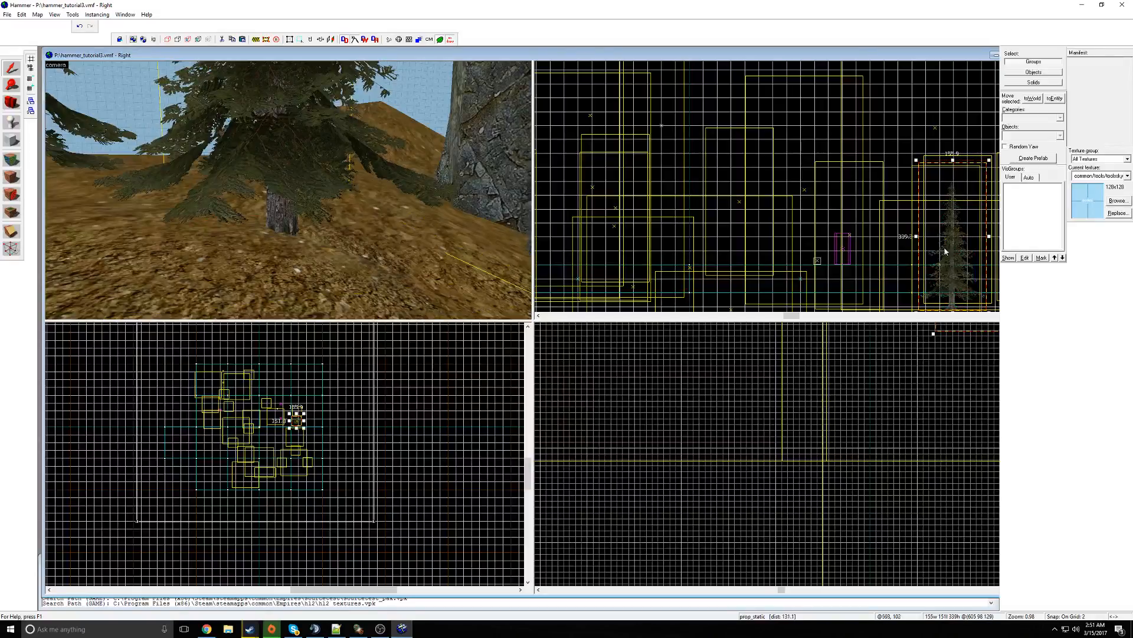
pyautogui.press('z')
pyautogui.press('w')
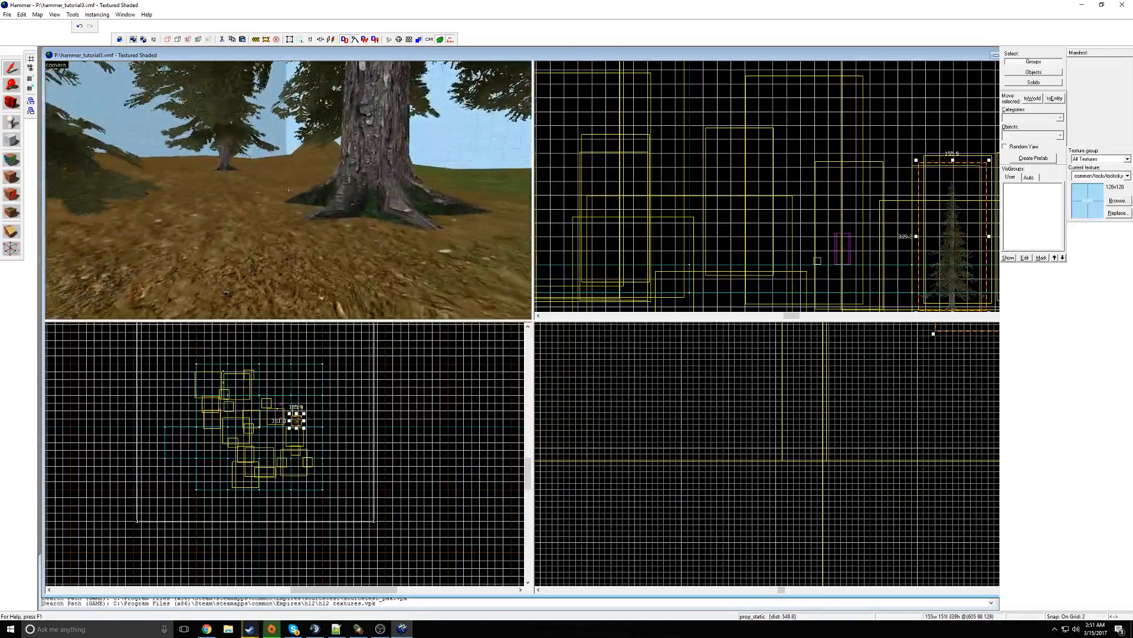
# Select the small pine at the terrain's lower-right edge and lower it about 15 units into the ground
pyautogui.press('z')
pyautogui.click(290, 193)
pyautogui.scroll(-3, 940, 244)
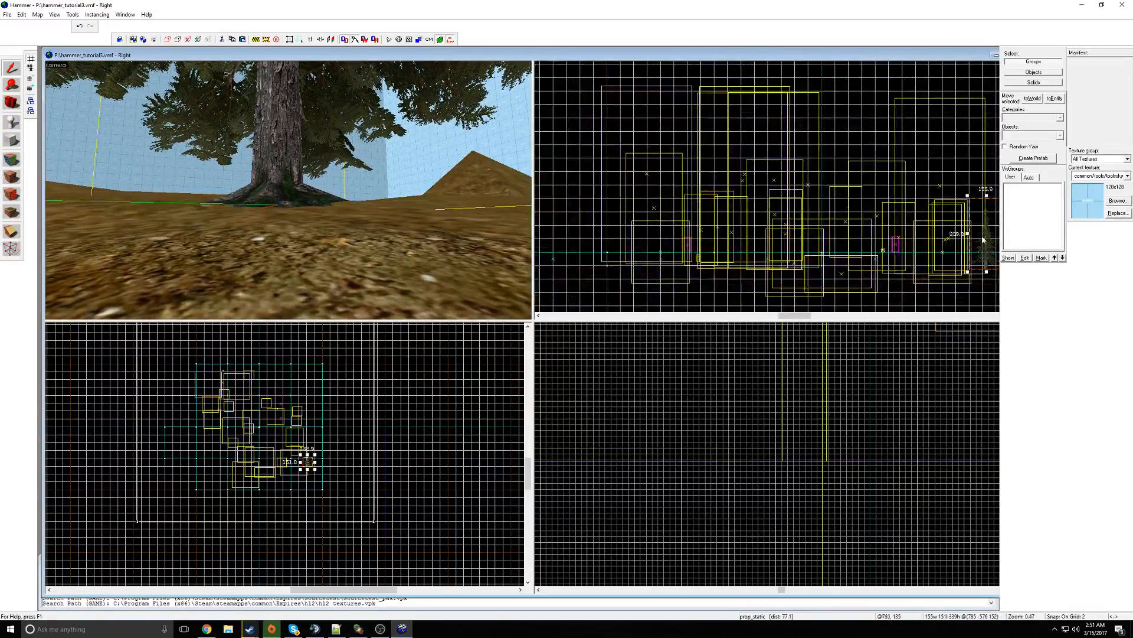
pyautogui.moveTo(978, 238); pyautogui.dragTo(980, 241)
pyautogui.press('z')
pyautogui.press('w')
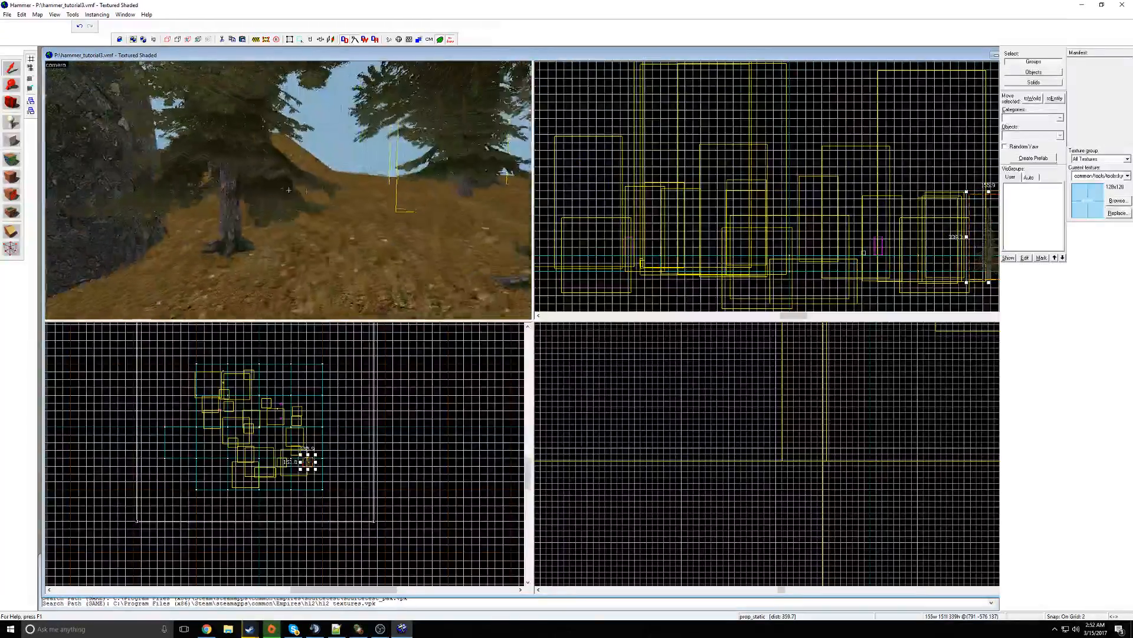
# Select the small pine next to the large boulder and lower its trunk into the ground in the side view
pyautogui.press('z')
pyautogui.click(298, 193)
pyautogui.moveTo(933, 254); pyautogui.dragTo(934, 257)
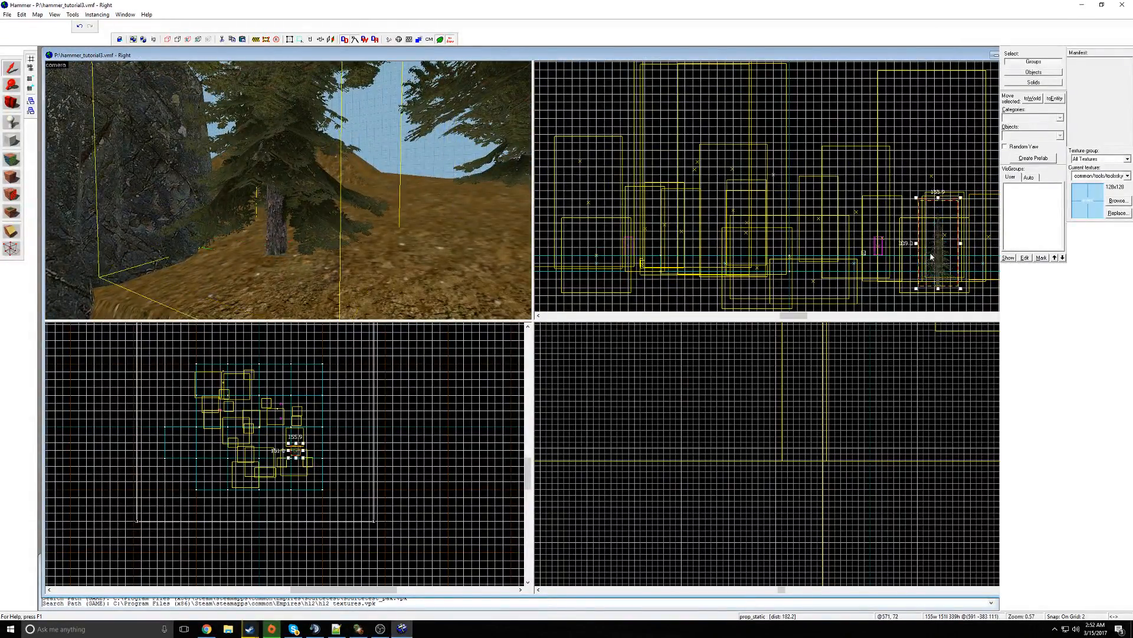
pyautogui.press('z')
pyautogui.press('w')
pyautogui.press('s')
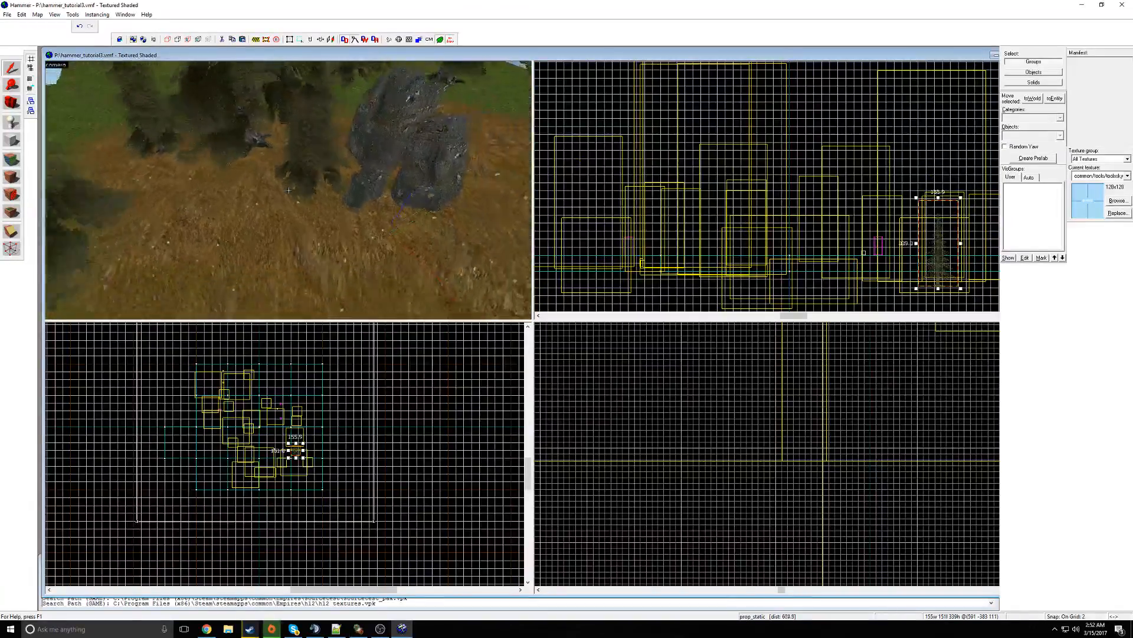
pyautogui.press('w')
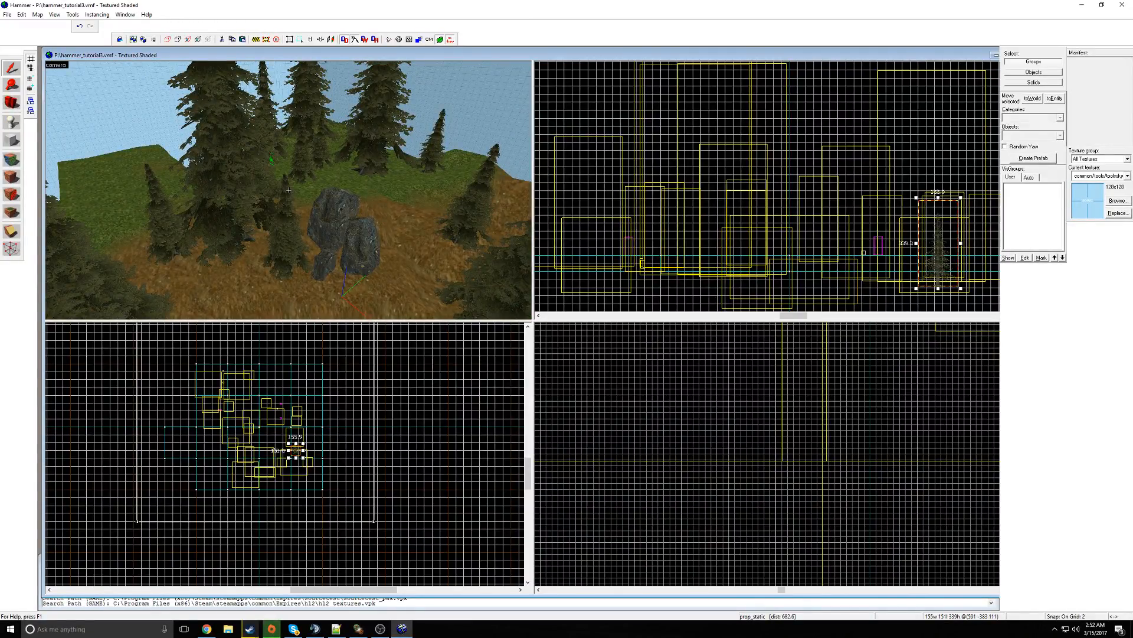
# Place a light_environment entity on the bare dirt hill at the terrain's edge
pyautogui.press('s')
pyautogui.press('z')
pyautogui.click(10, 121)
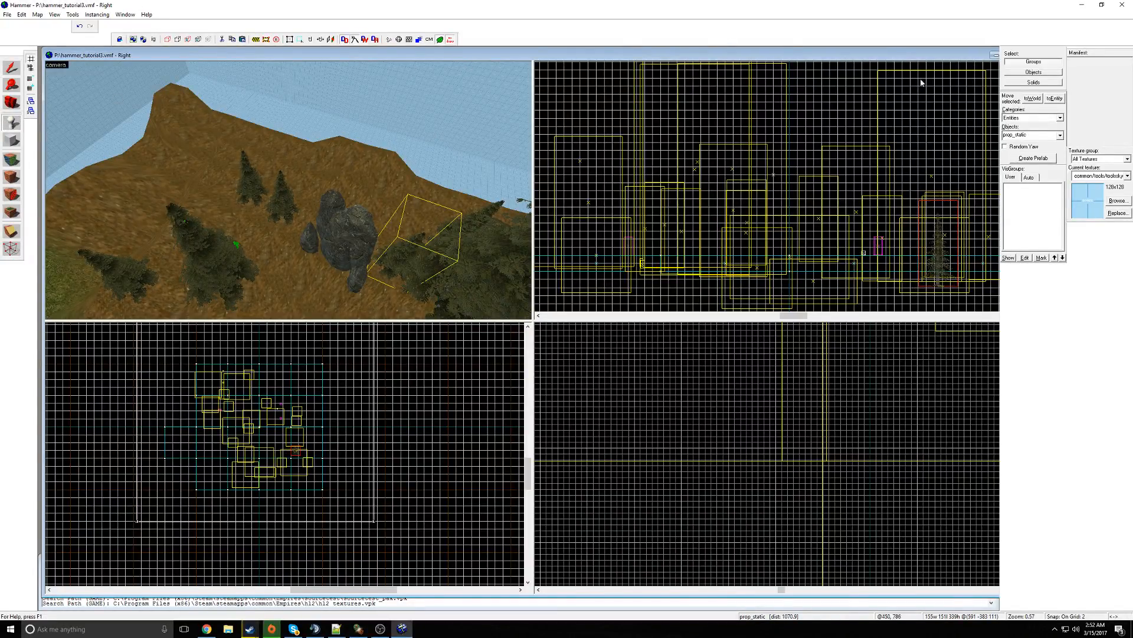
pyautogui.write('light_en')
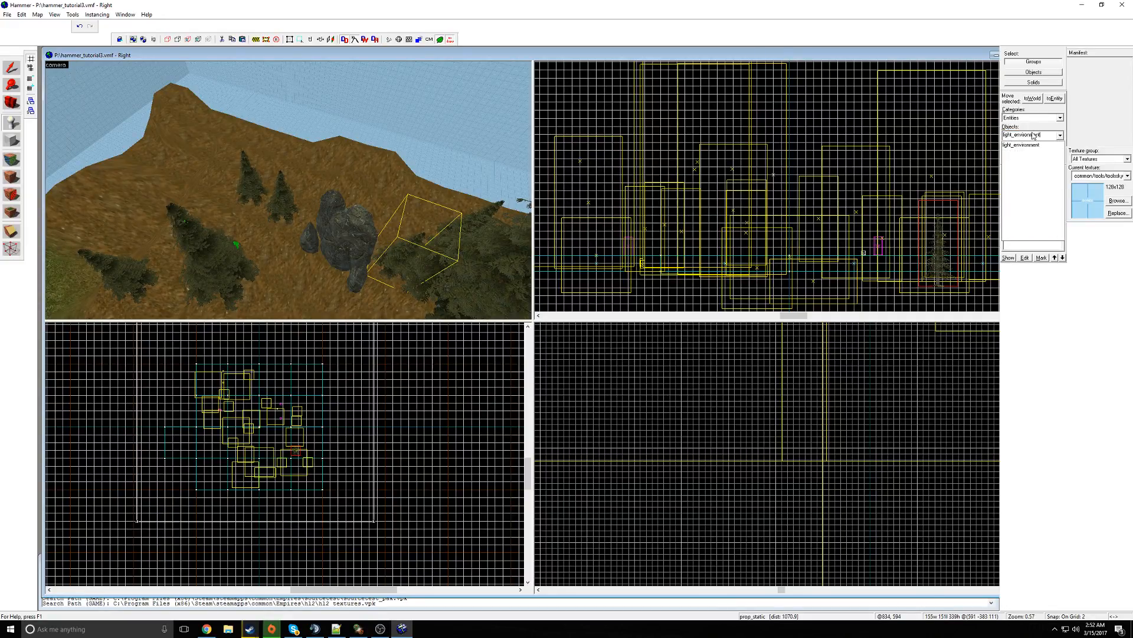
pyautogui.write('vironment')
pyautogui.press('Return')
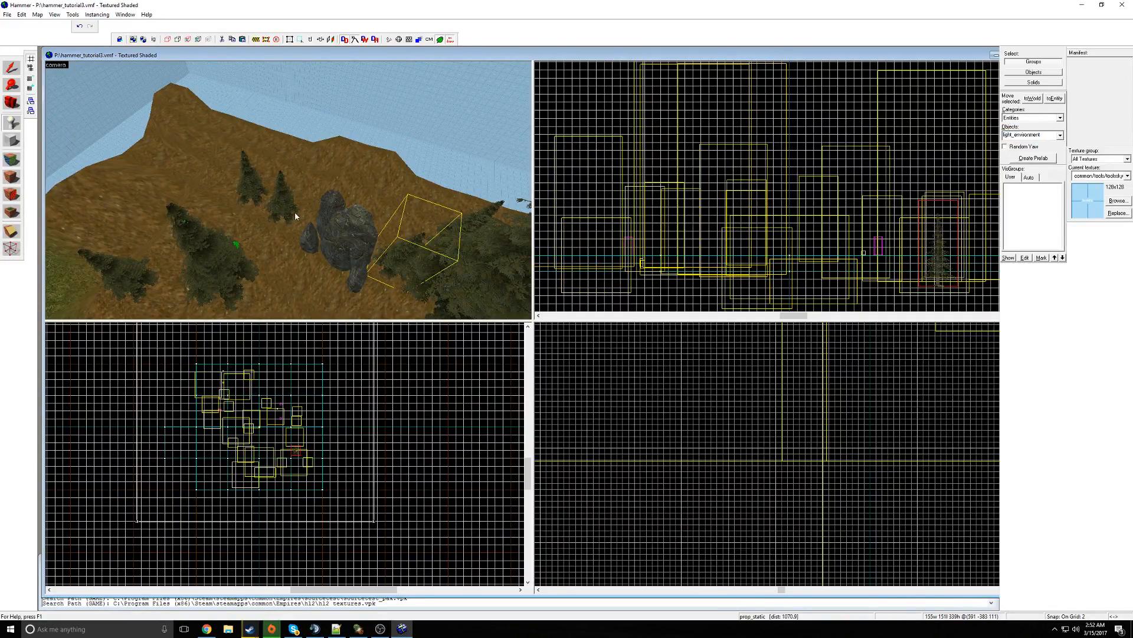
pyautogui.press('z')
pyautogui.press('w')
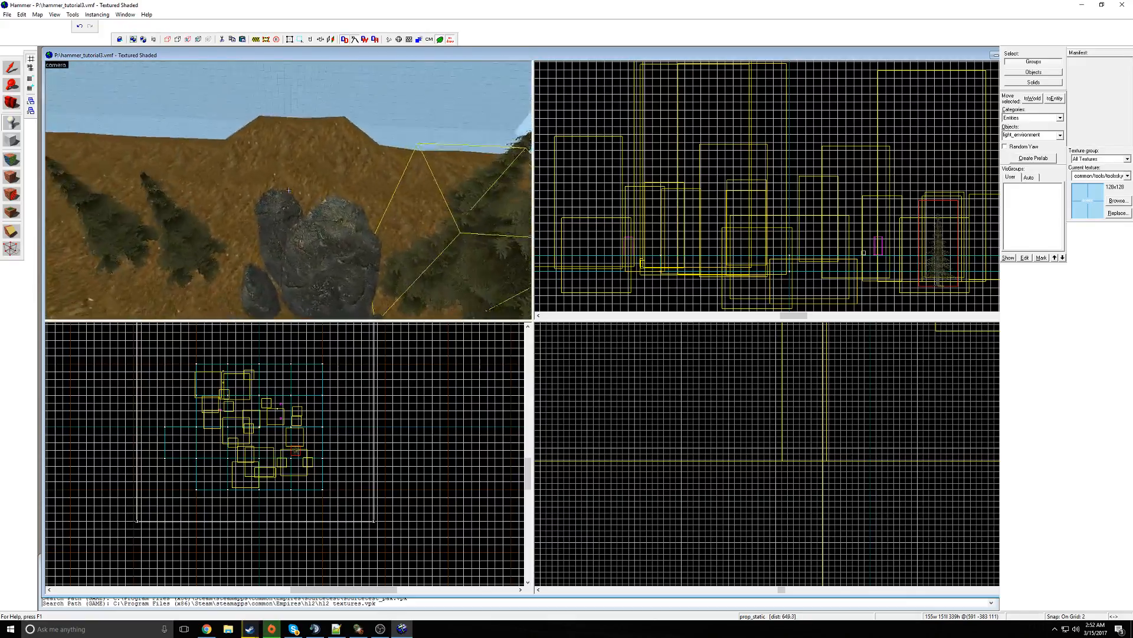
pyautogui.click(289, 189)
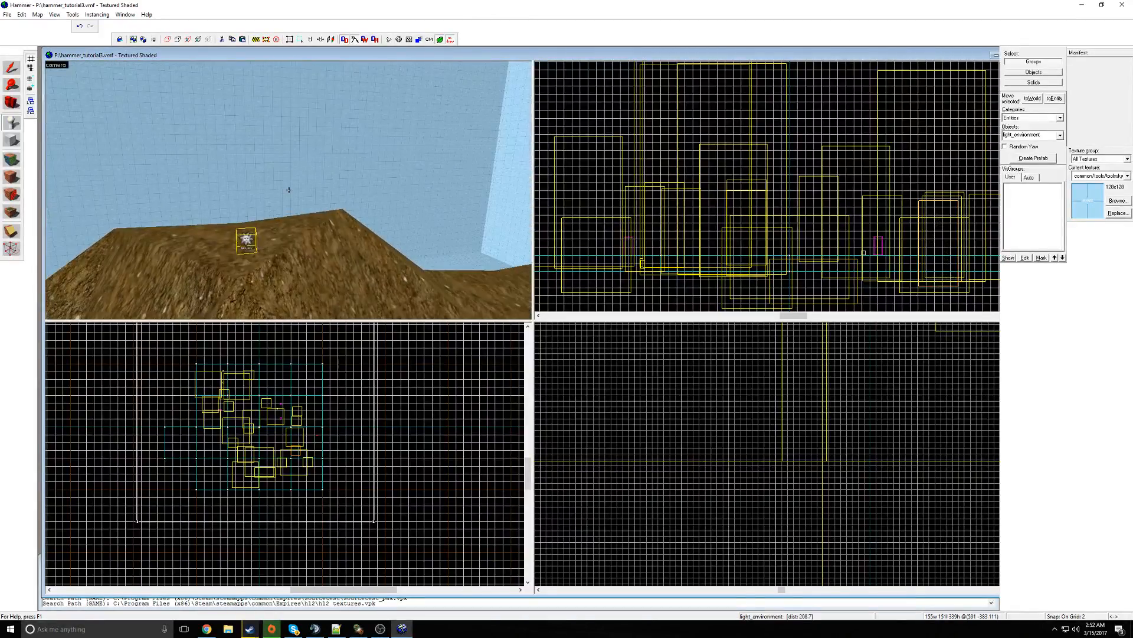
# Move the light_environment entity in the side view to high above the terrain, at about (348 -134 454)
pyautogui.press('z')
pyautogui.click(11, 67)
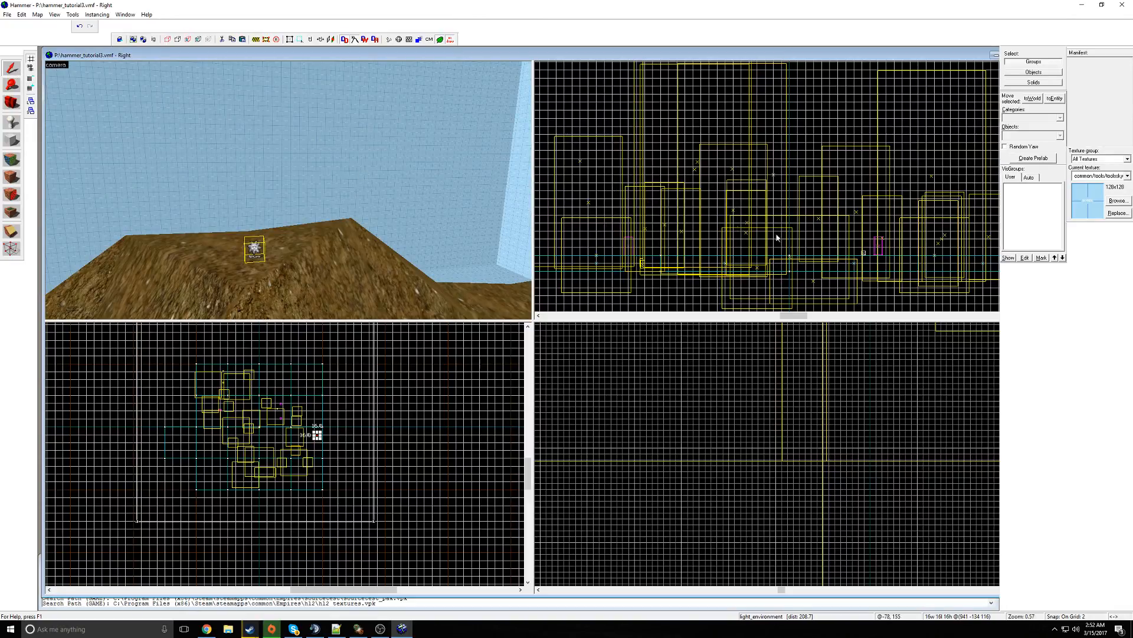
pyautogui.scroll(-3, 916, 248)
pyautogui.scroll(6, 956, 245)
pyautogui.moveTo(899, 257); pyautogui.dragTo(644, 77)
pyautogui.scroll(-3, 841, 166)
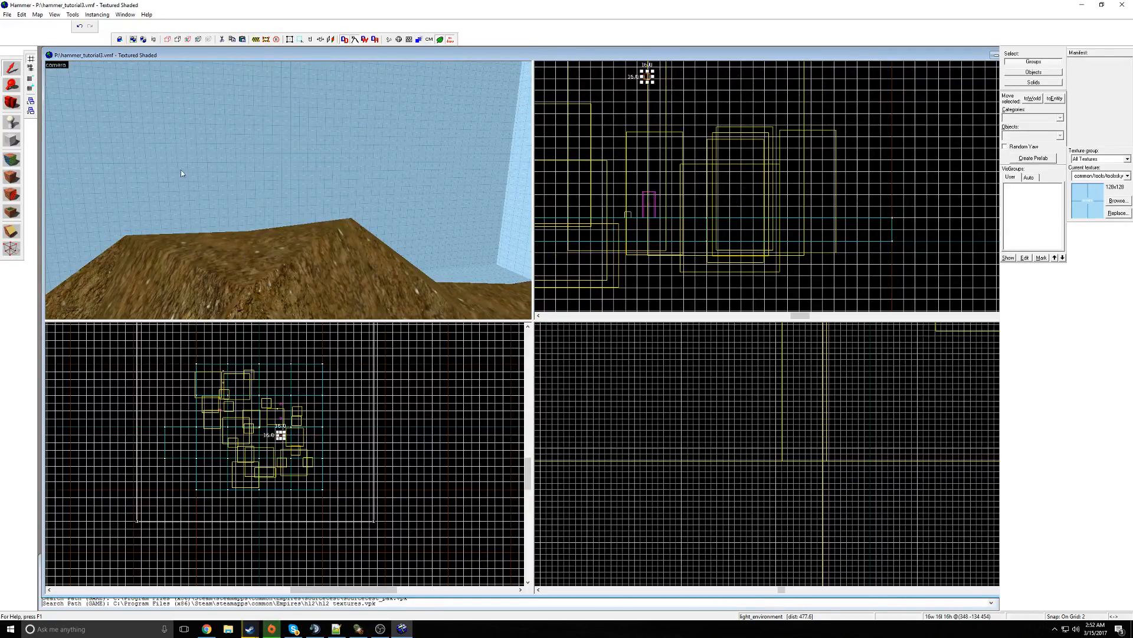
# Open the object properties of the light_environment floating above the terrain
pyautogui.press('z')
pyautogui.press('w')
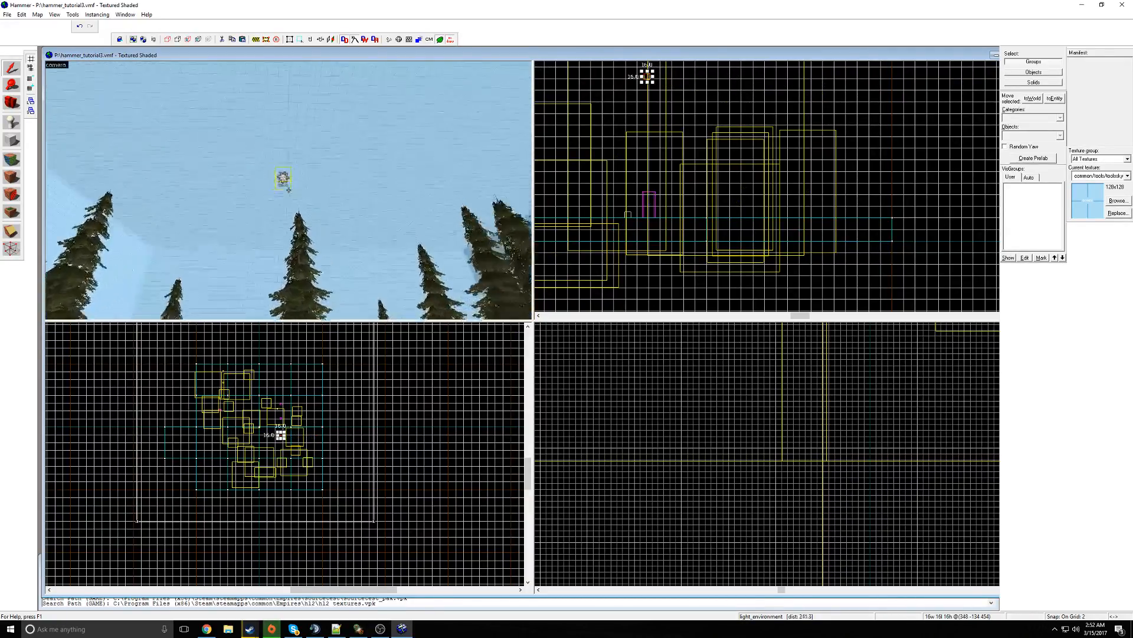
pyautogui.press('s')
pyautogui.press('w')
pyautogui.press('z')
pyautogui.doubleClick(299, 192)
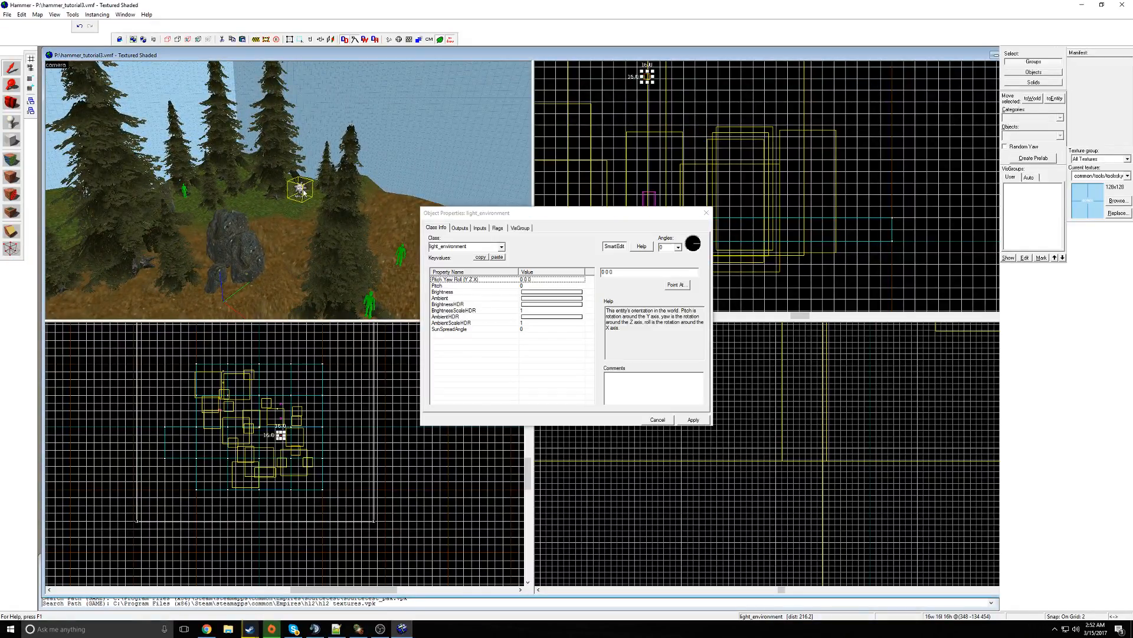
pyautogui.click(476, 247)
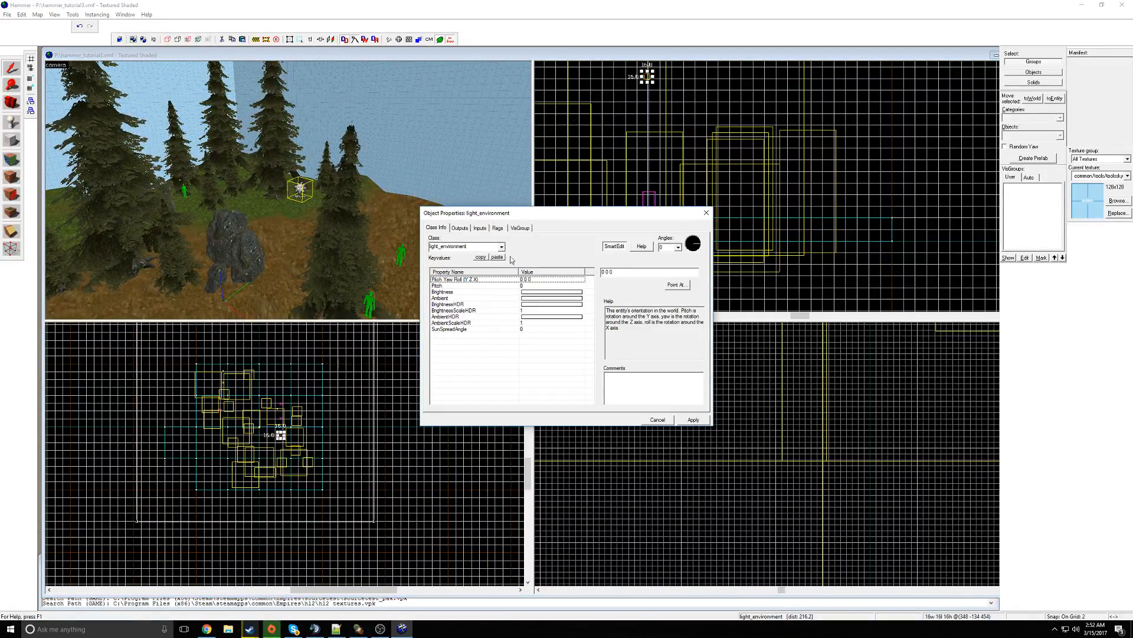
# Aim the light_environment at the large boulder using Point At for its Pitch Yaw Roll
pyautogui.press('z')
pyautogui.press('w')
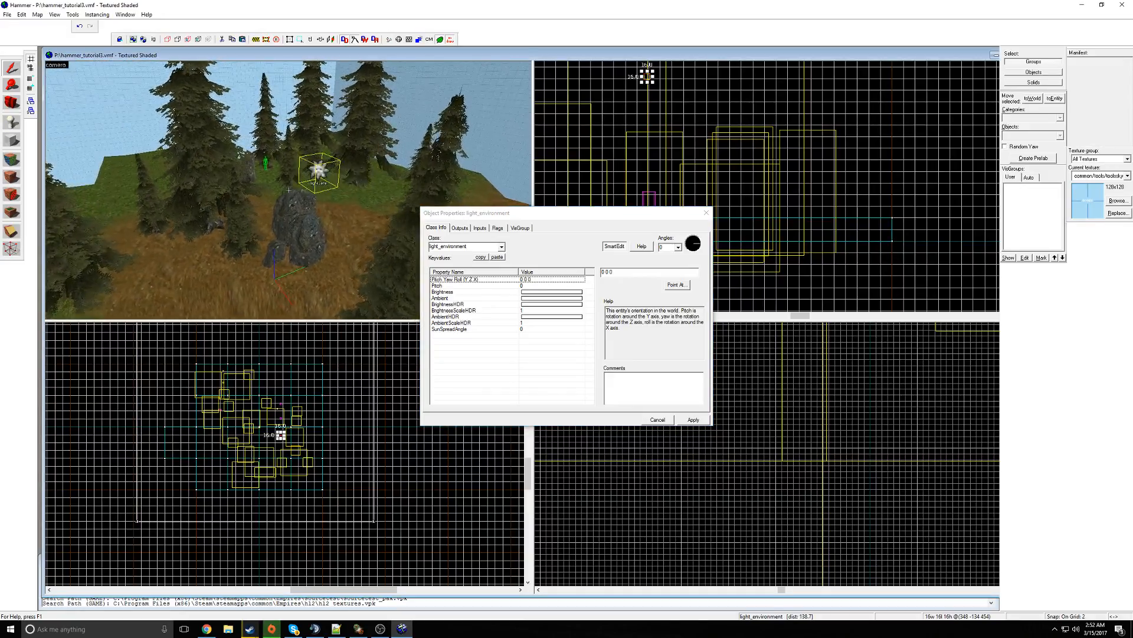
pyautogui.click(686, 286)
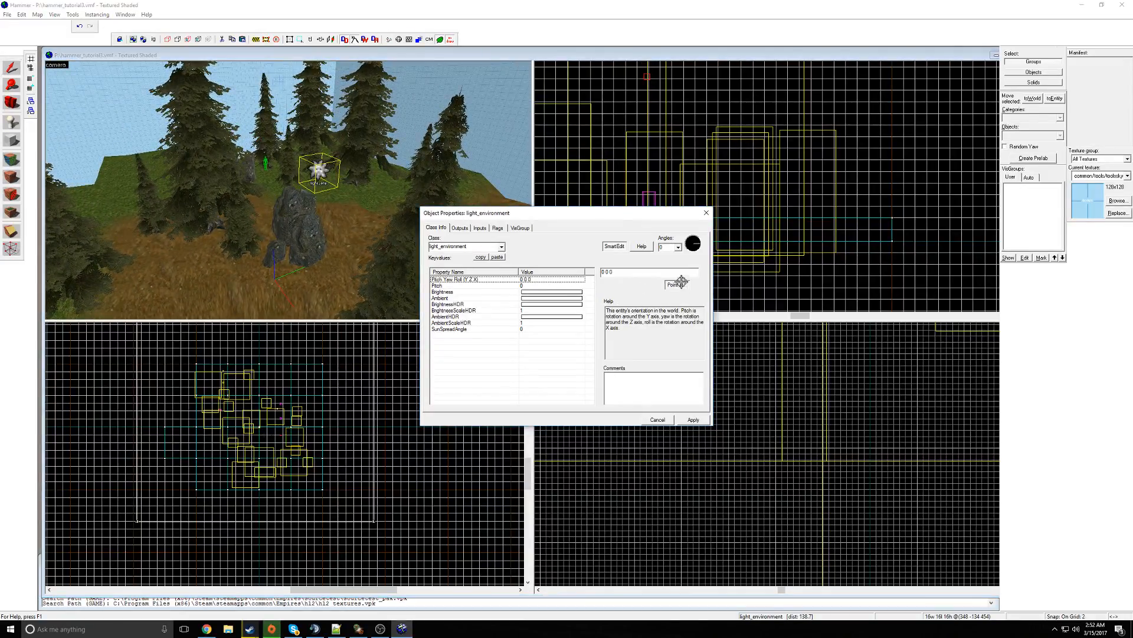
pyautogui.press('z')
pyautogui.press('w')
pyautogui.press('s')
pyautogui.press('z')
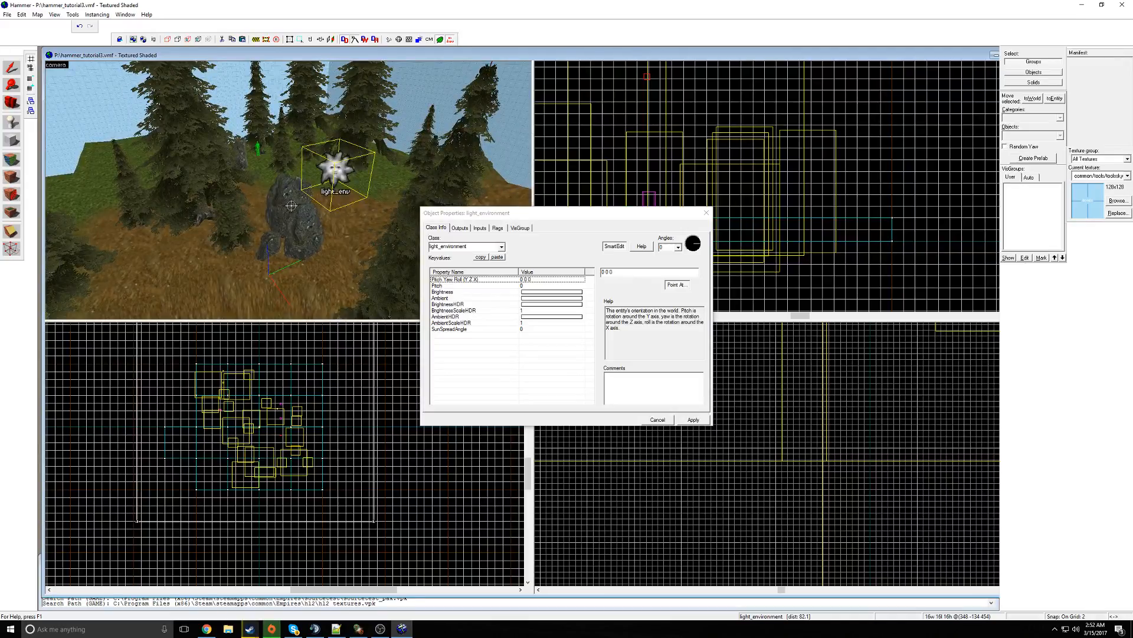
pyautogui.click(291, 205)
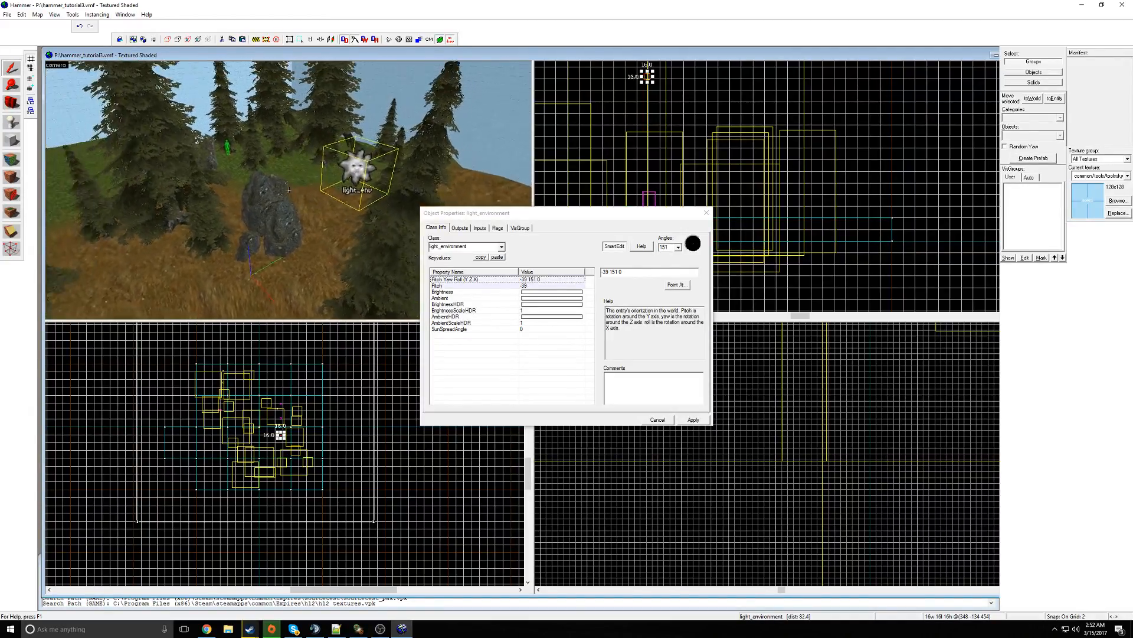
pyautogui.press('w')
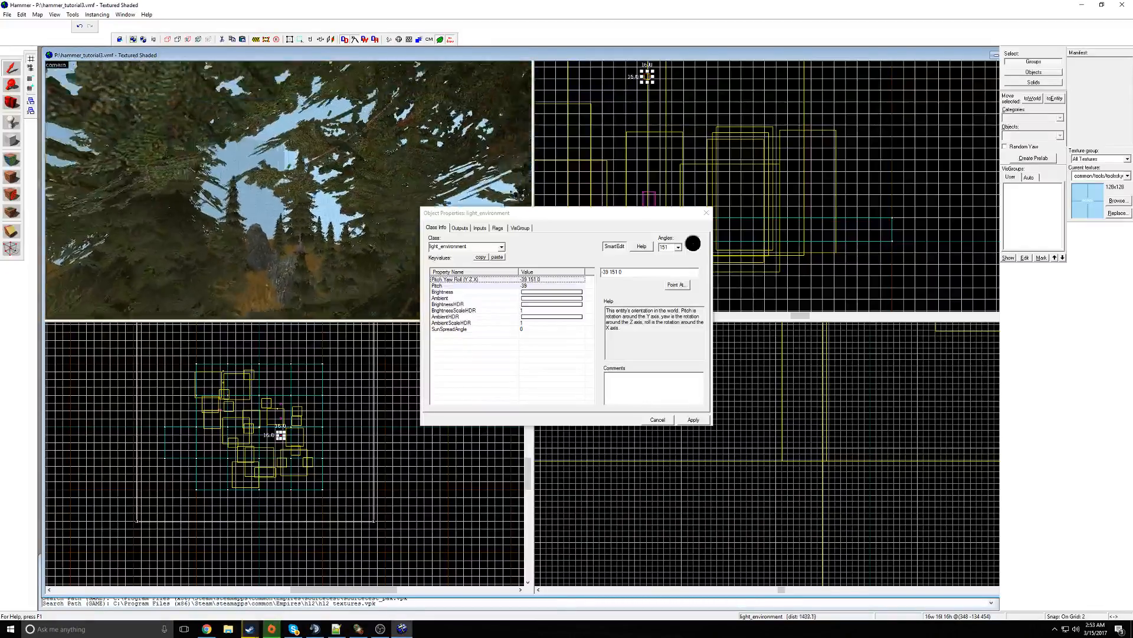
pyautogui.press('s')
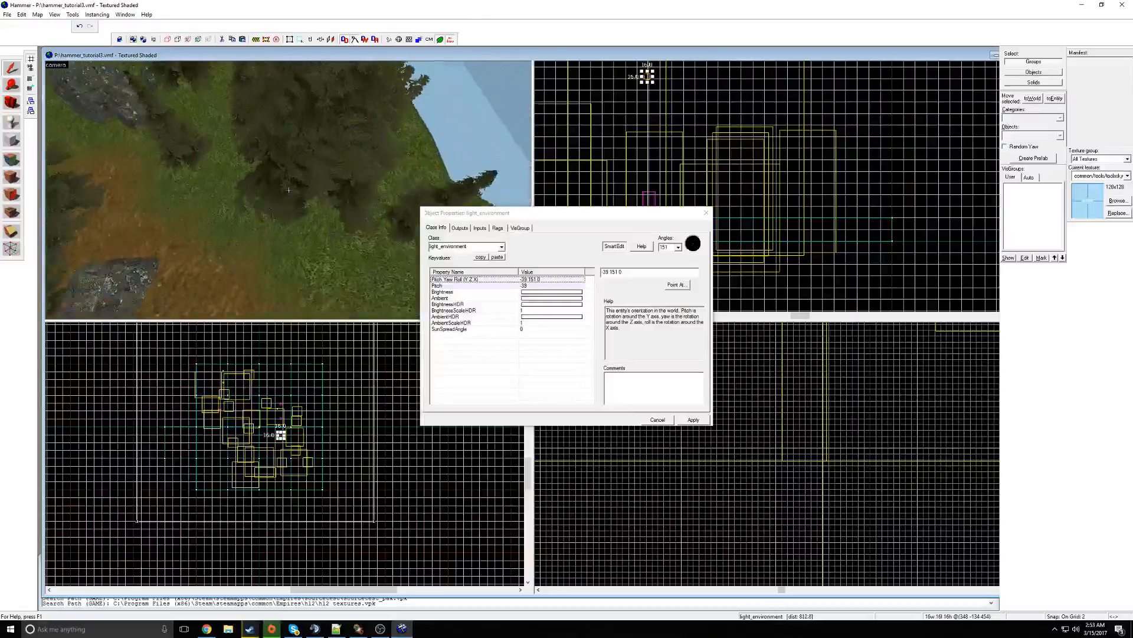
pyautogui.press('w')
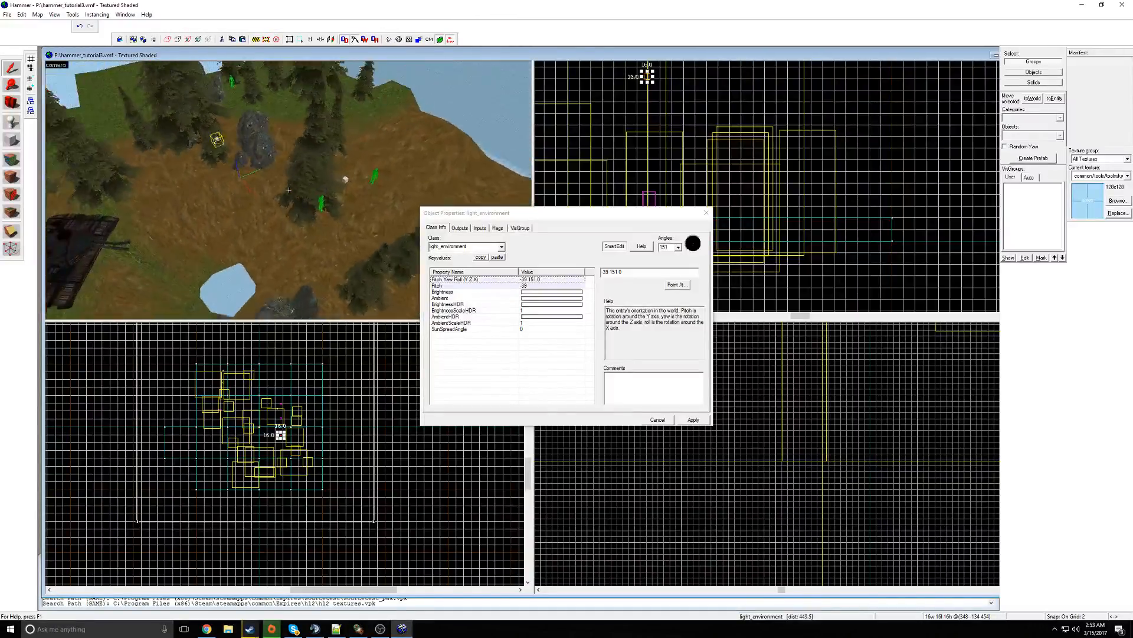
pyautogui.press('z')
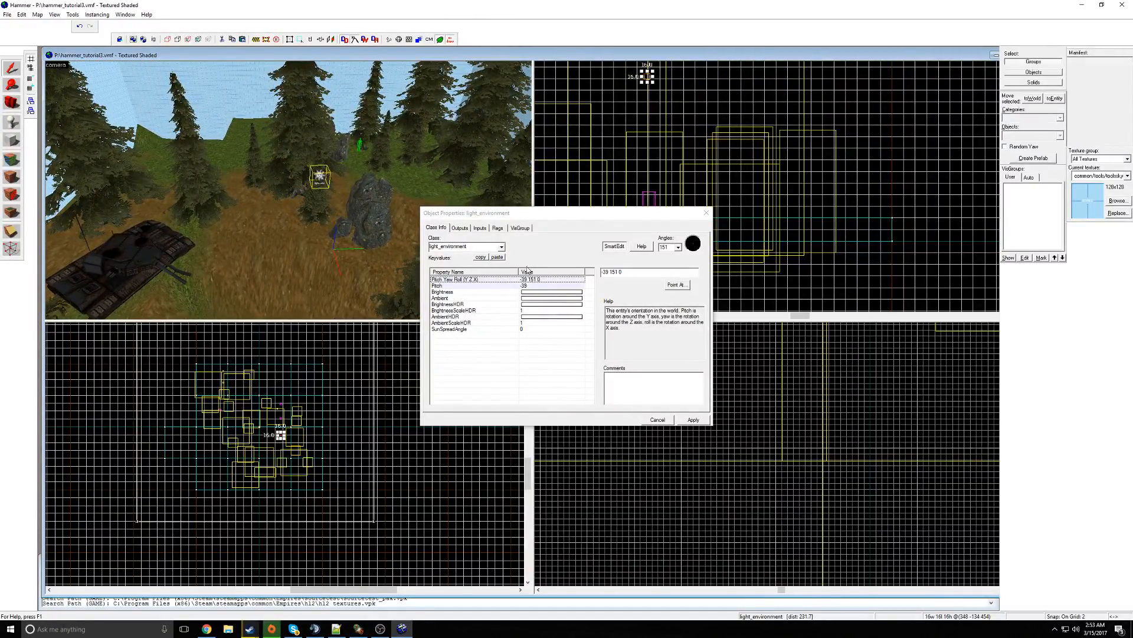
# Set the light_environment's Brightness to the pale warm yellow 255 238 185 and start editing its intensity value
pyautogui.click(530, 287)
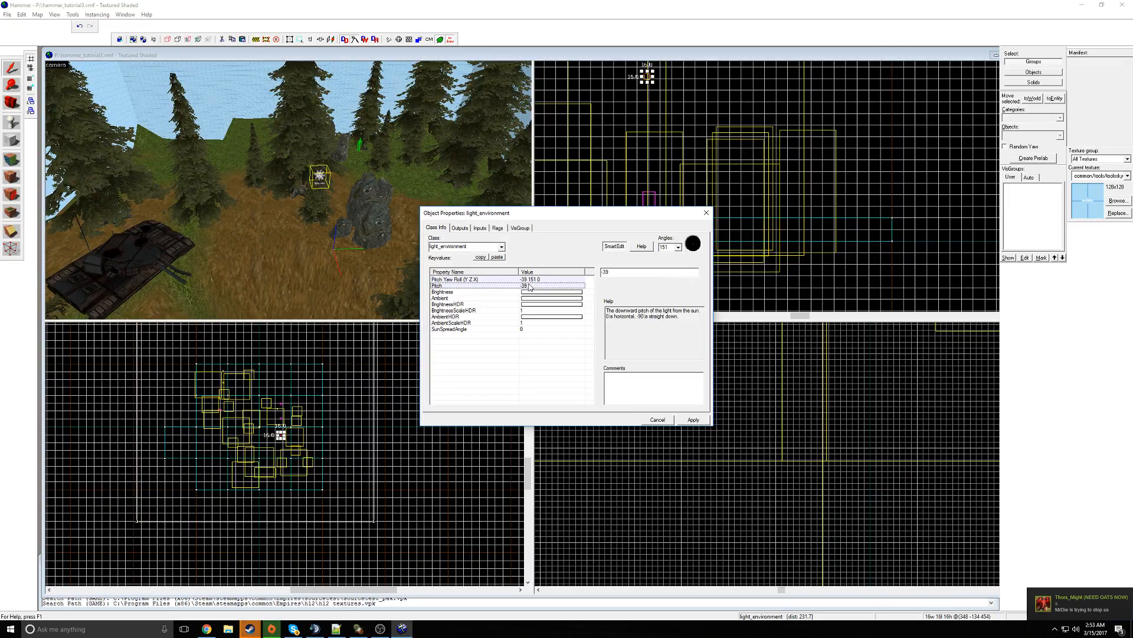
pyautogui.click(531, 293)
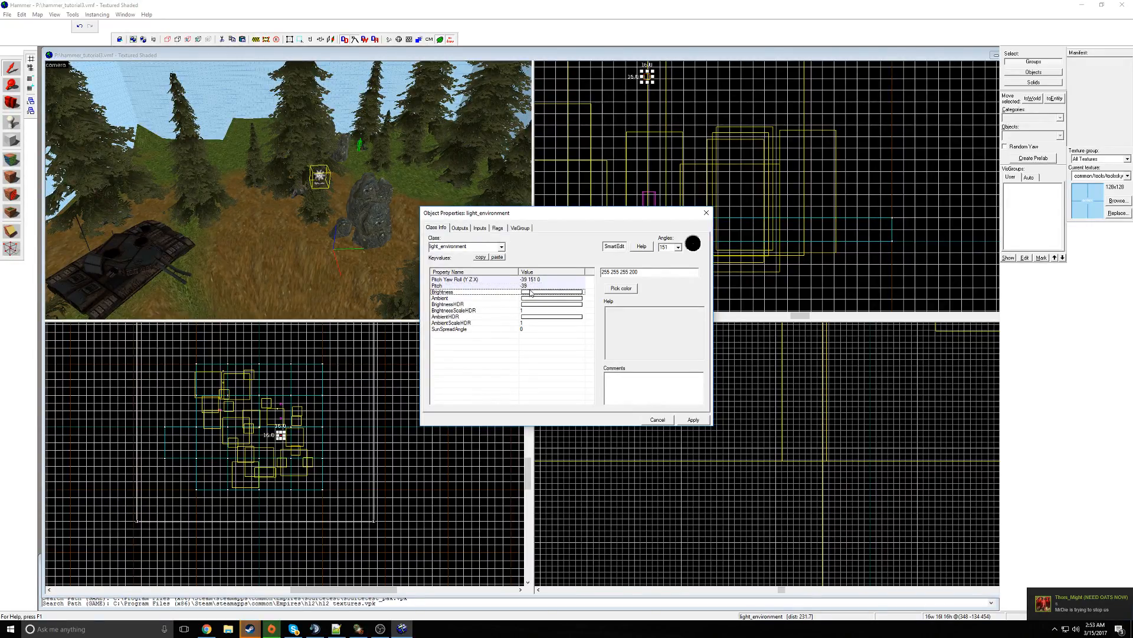
pyautogui.click(620, 289)
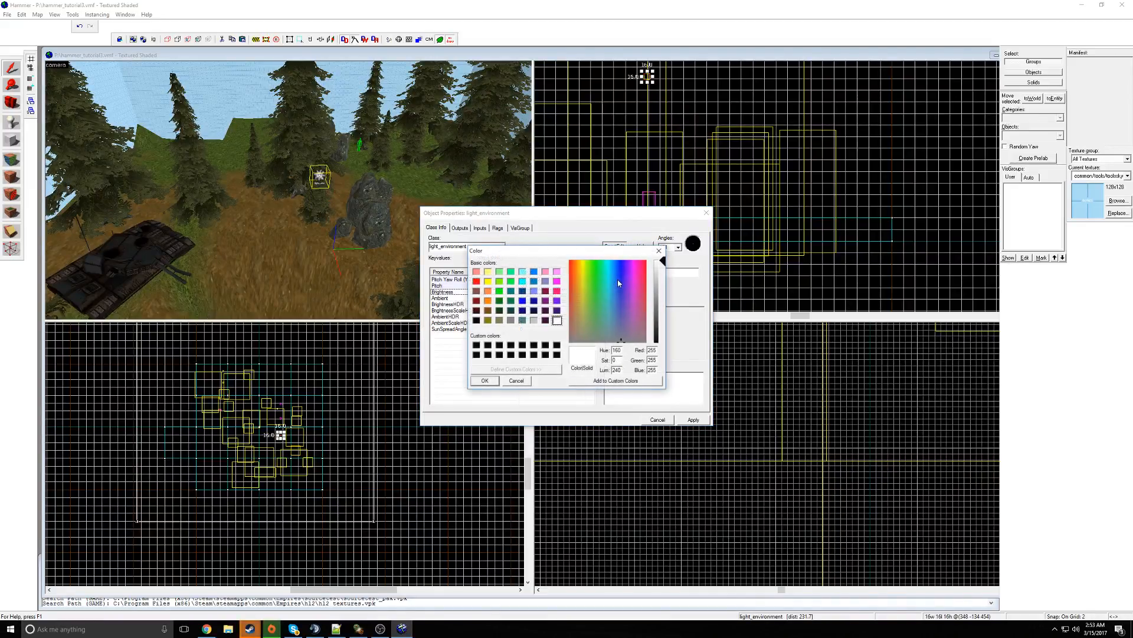
pyautogui.moveTo(622, 214); pyautogui.dragTo(827, 143)
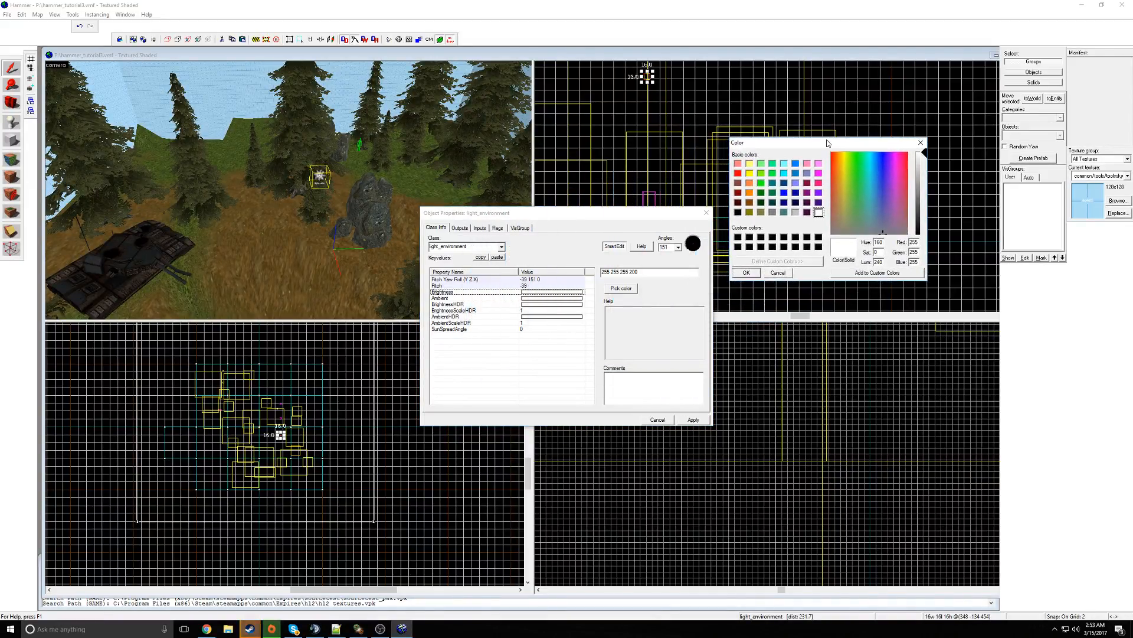
pyautogui.click(843, 155)
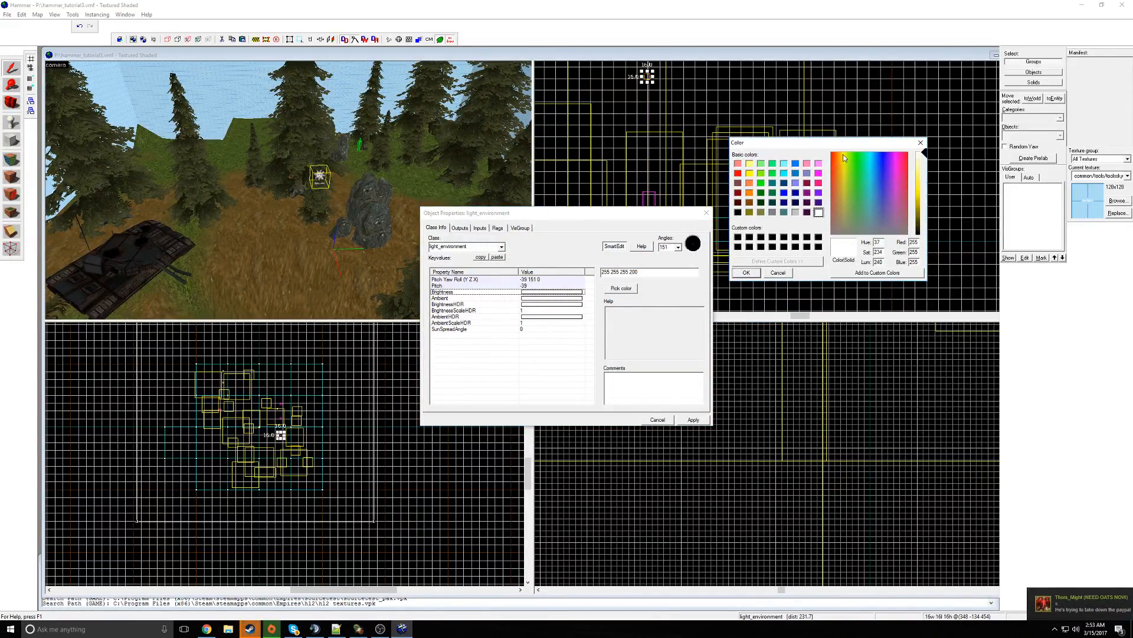
pyautogui.click(923, 165)
pyautogui.moveTo(924, 160); pyautogui.dragTo(924, 167)
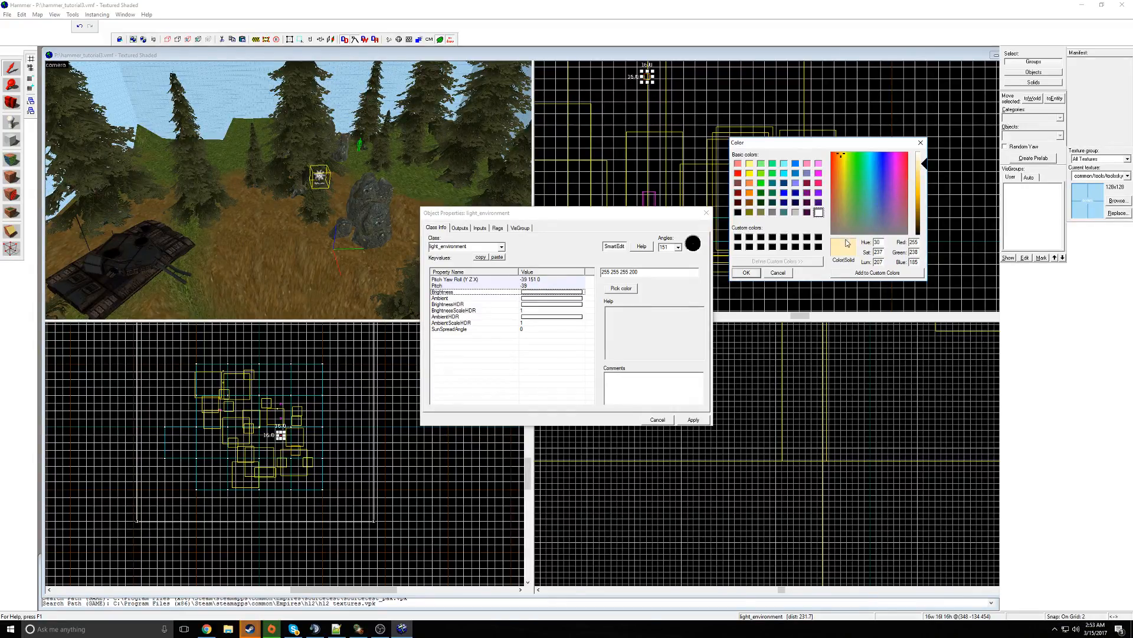
pyautogui.click(747, 273)
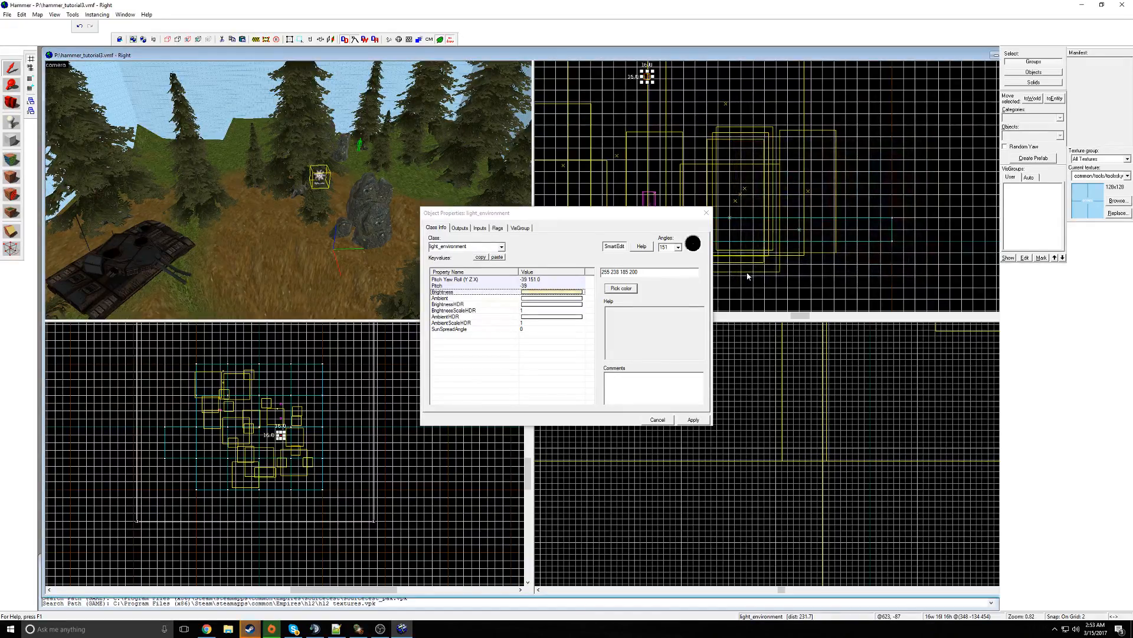
pyautogui.click(641, 271)
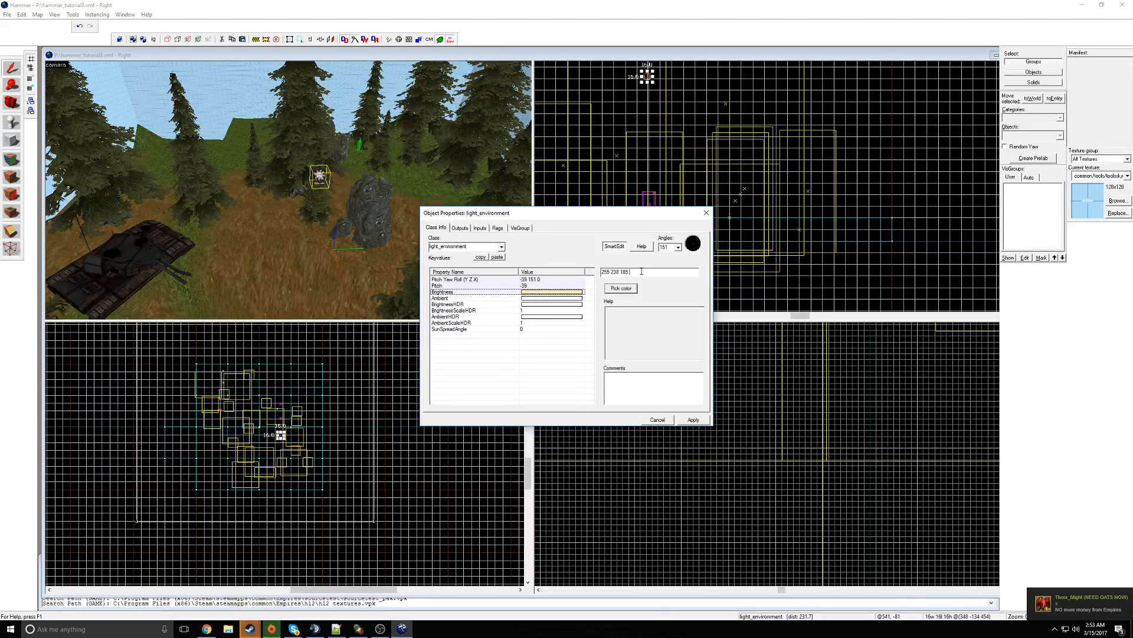
# Go through the light_environment's HDR properties, set SunSpreadAngle to 3 and close the applied properties
pyautogui.click(553, 306)
pyautogui.click(542, 311)
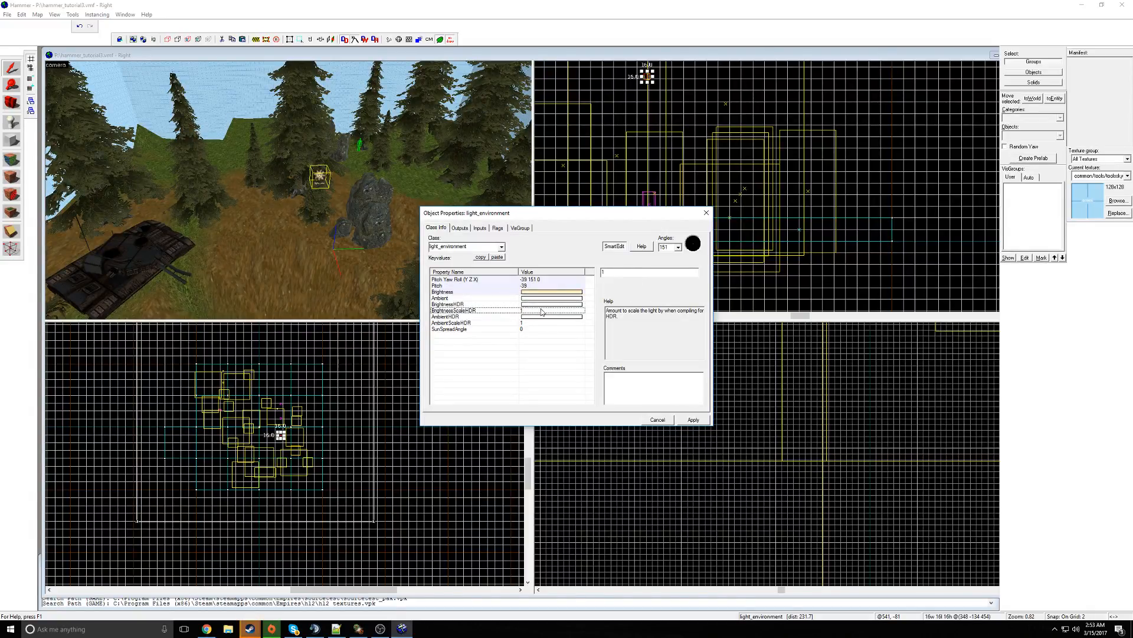
pyautogui.click(543, 318)
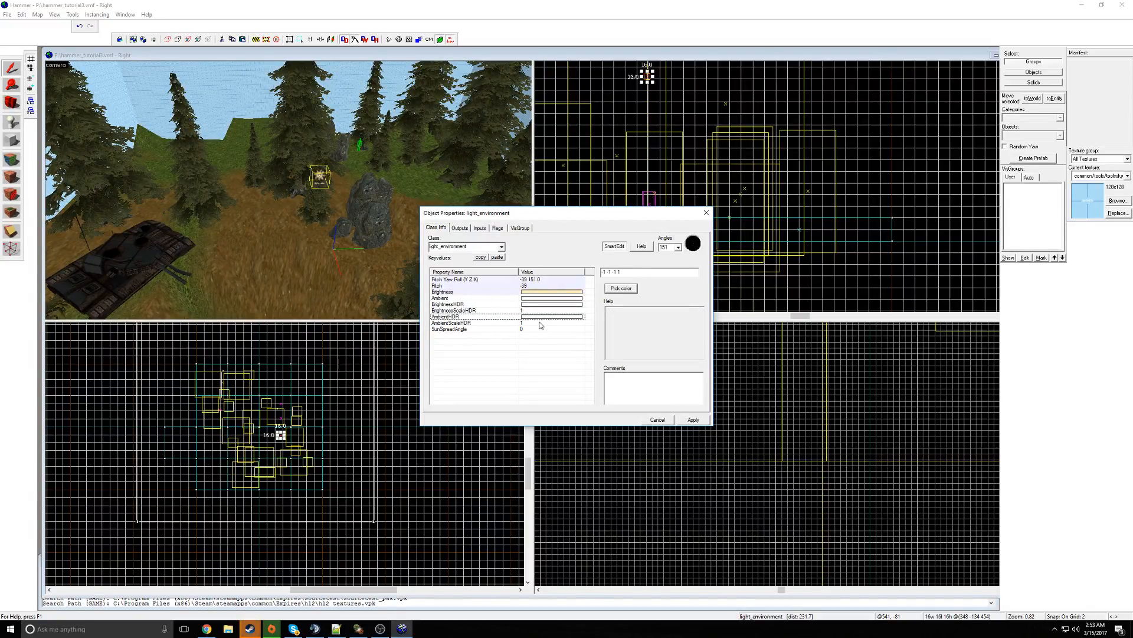
pyautogui.click(520, 328)
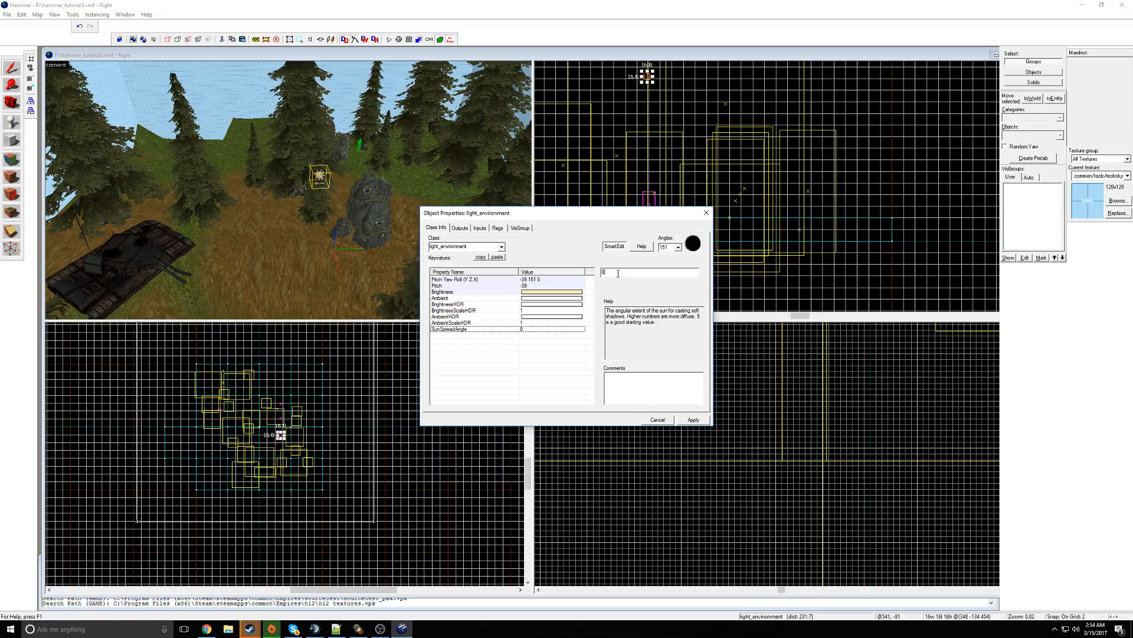
pyautogui.click(383, 194)
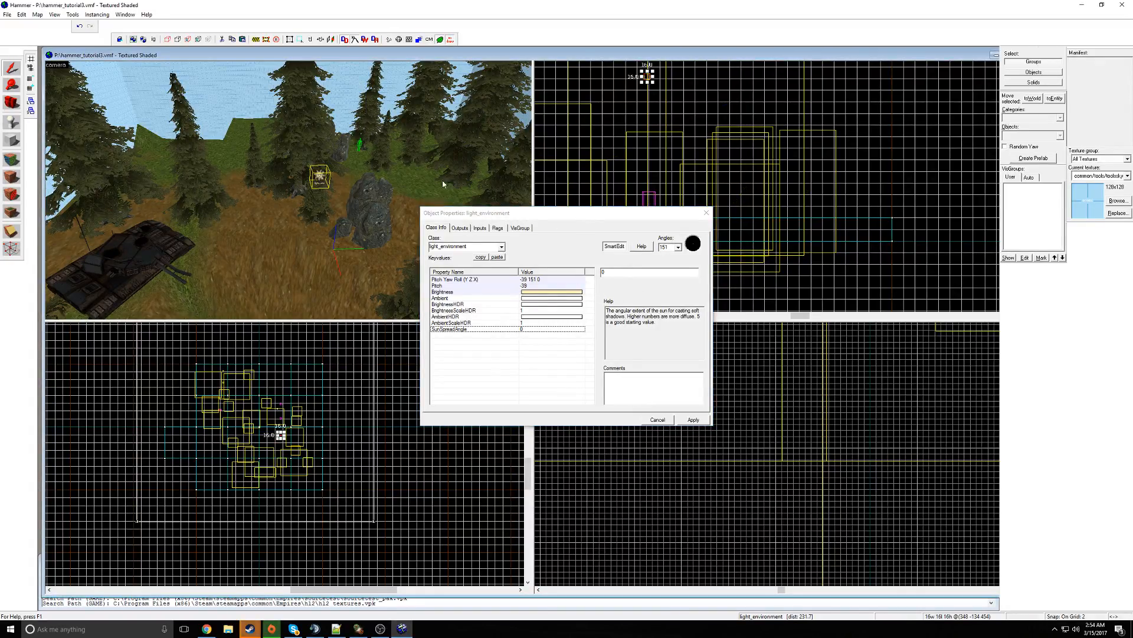
pyautogui.press('z')
pyautogui.press('w')
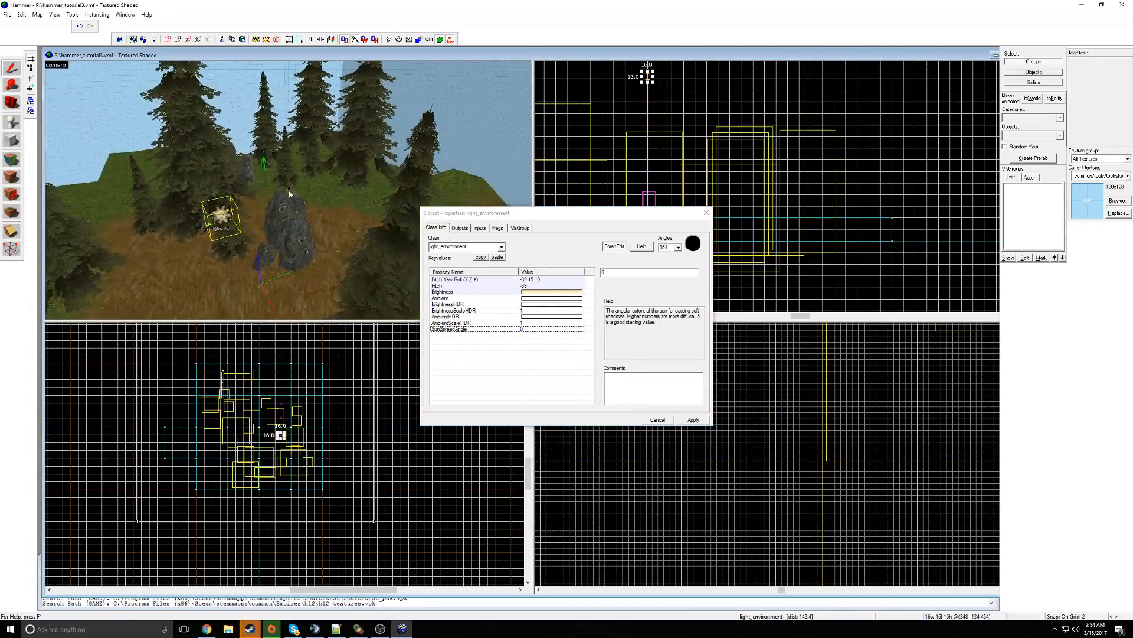
pyautogui.click(605, 284)
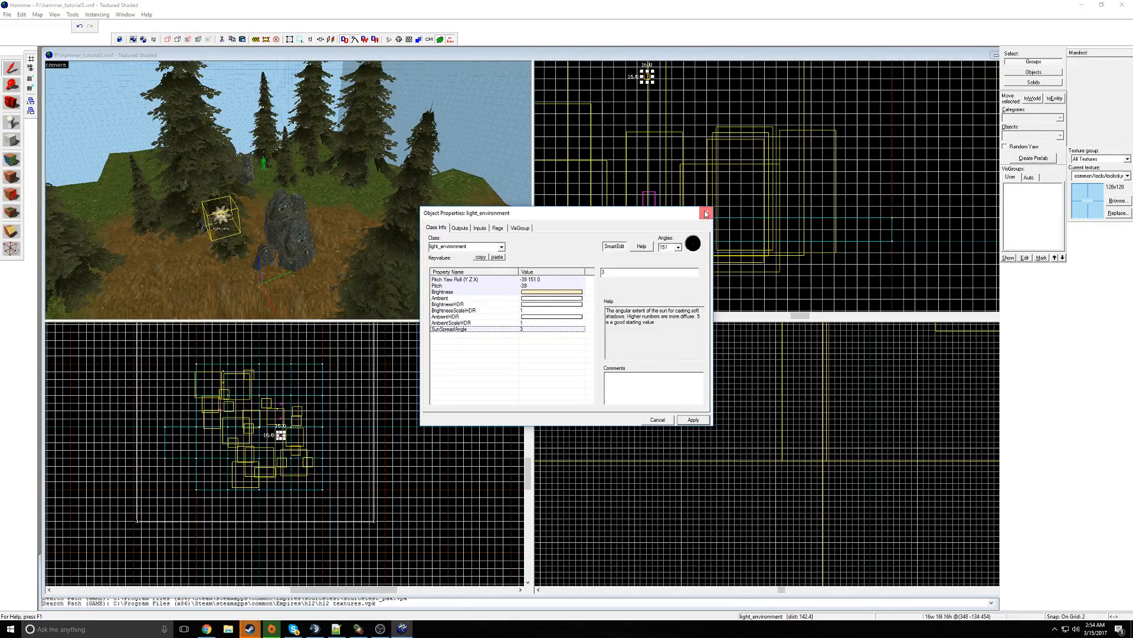
pyautogui.click(705, 214)
# Inspect the team player spawn entities standing on the dirt terrain near the boulder
pyautogui.press('a')
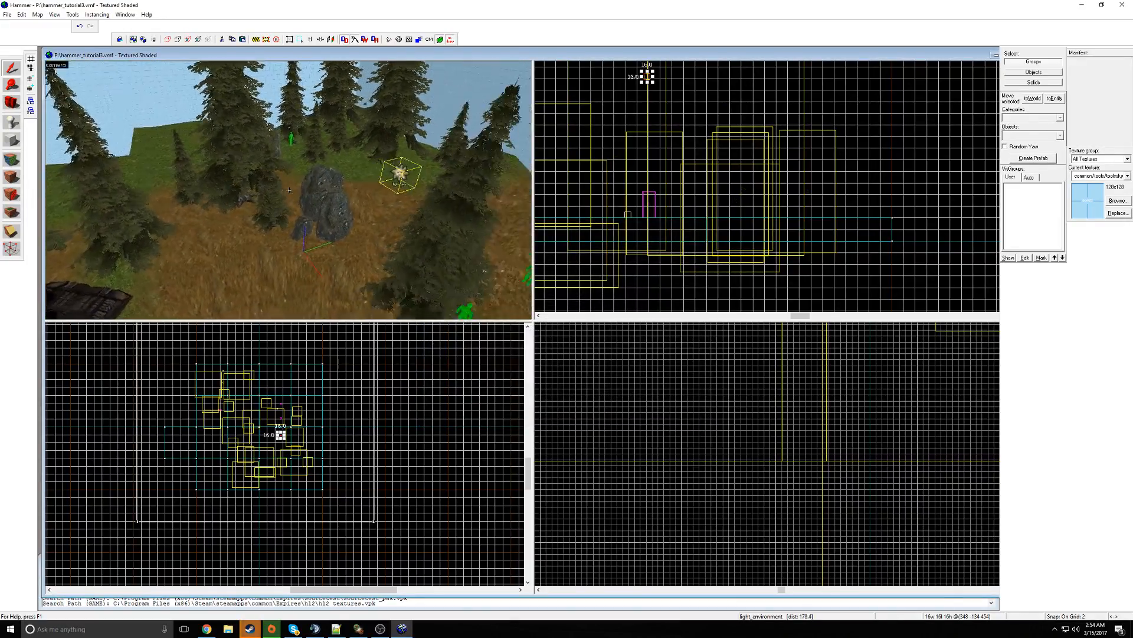
pyautogui.press('s')
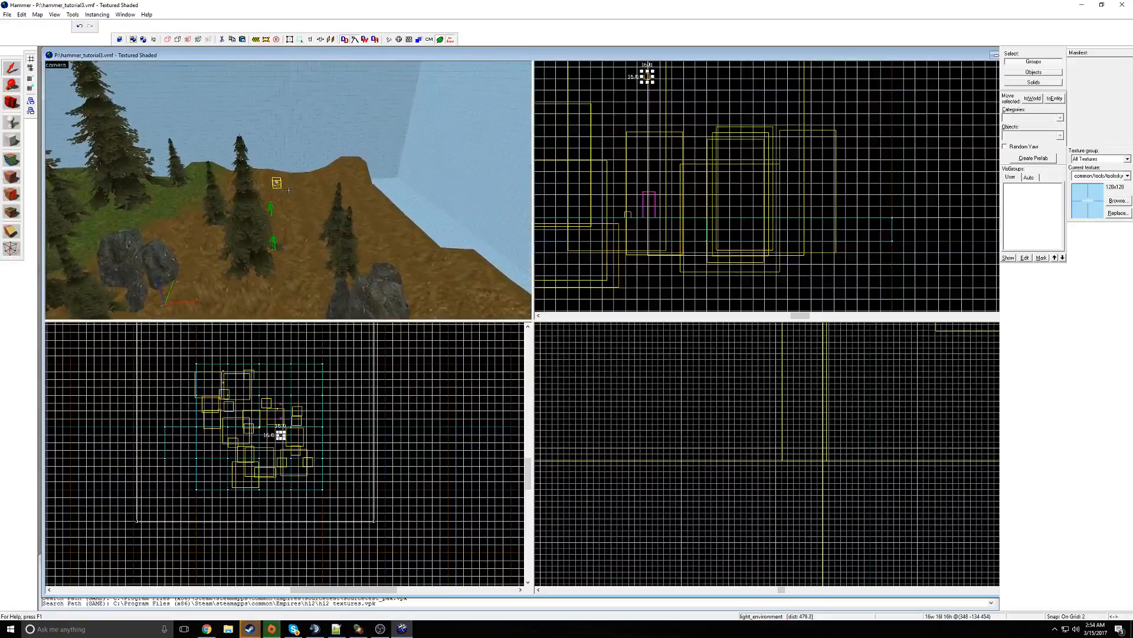
pyautogui.press('w')
pyautogui.click(289, 190)
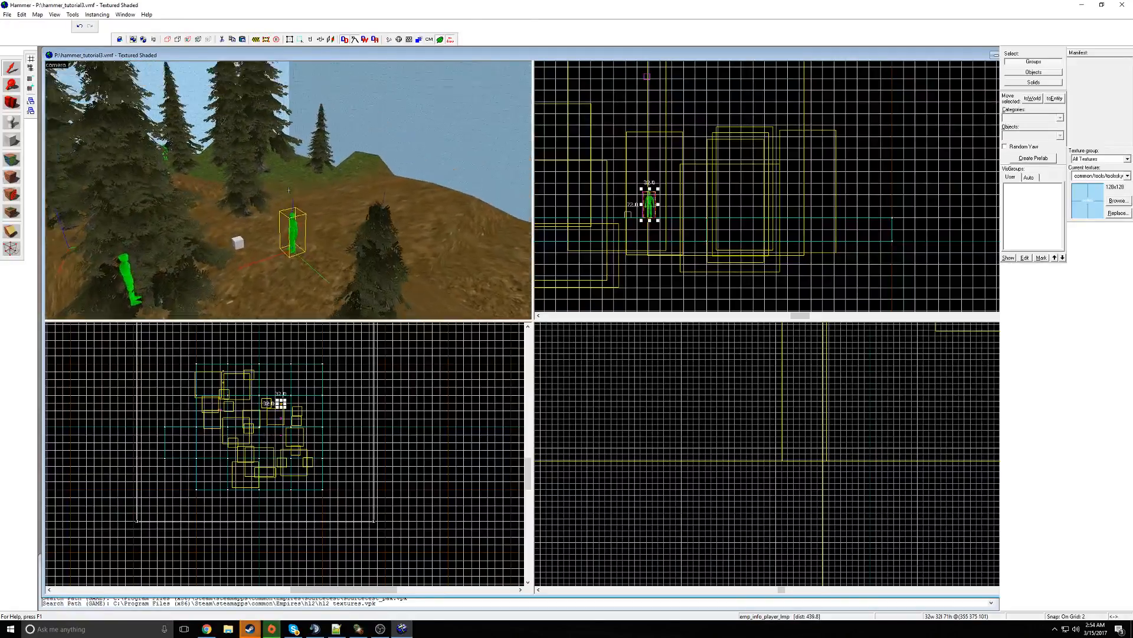
pyautogui.click(288, 190)
pyautogui.press('s')
pyautogui.press('z')
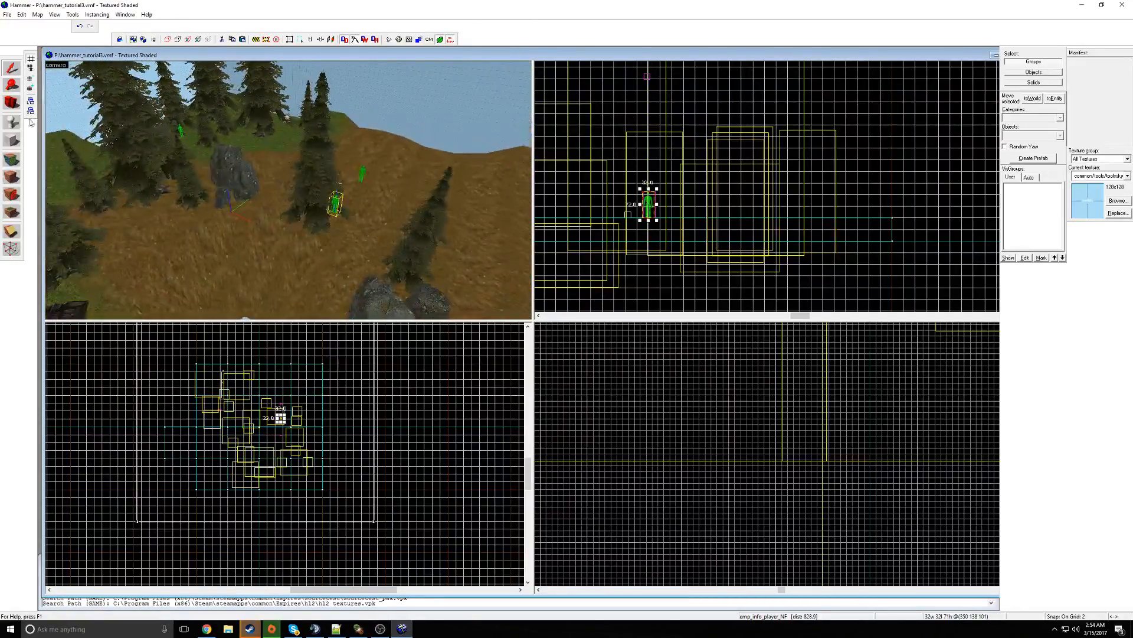
# Duplicate the 512-unit grass displacement tile at the terrain's outer edge into the adjacent empty spot
pyautogui.click(11, 122)
pyautogui.press('z')
pyautogui.press('s')
pyautogui.press('z')
pyautogui.click(8, 68)
pyautogui.press('z')
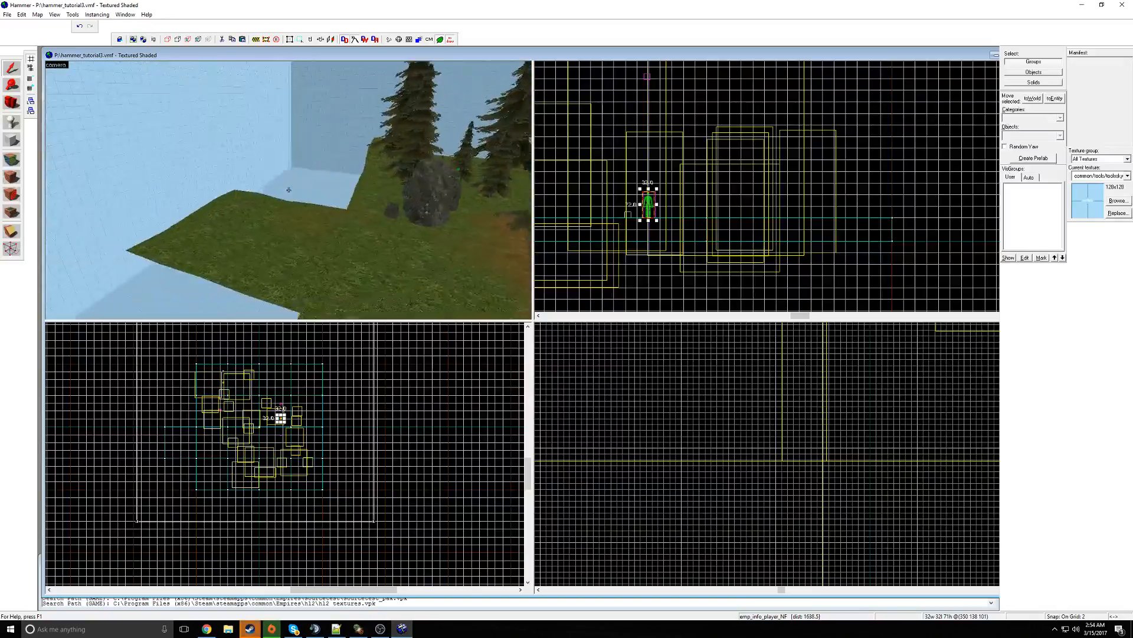
pyautogui.click(289, 190)
pyautogui.press('z')
pyautogui.moveTo(178, 443); pyautogui.dragTo(179, 474)
pyautogui.scroll(4, 208, 466)
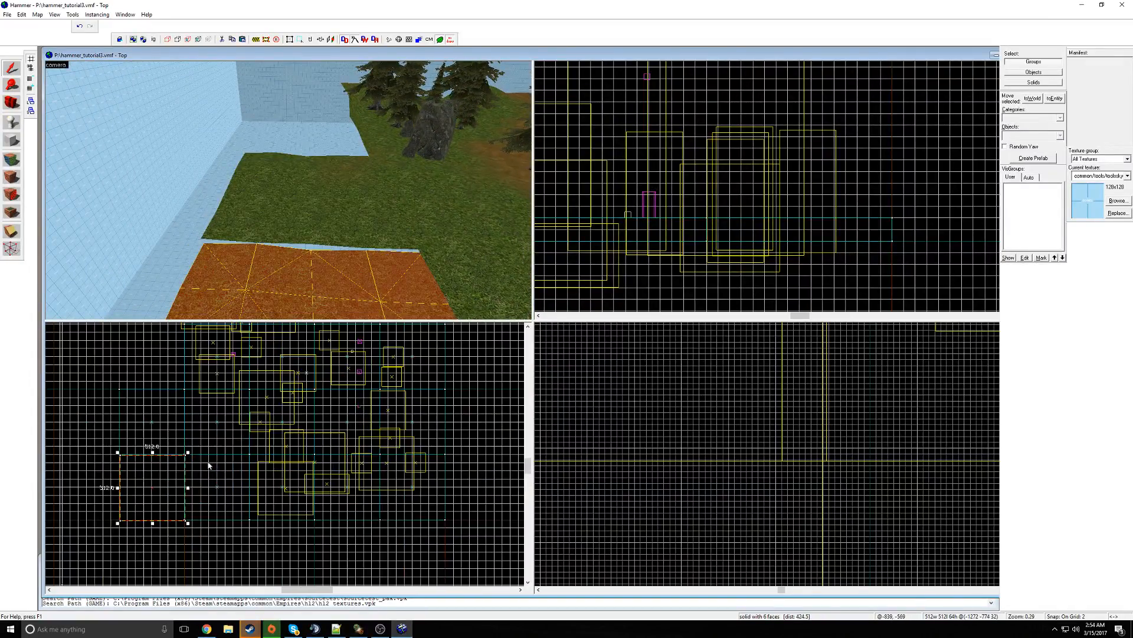
# Enlarge the snap grid to 64, then copy the aligned edge tile to the far end of the same column
pyautogui.click(31, 90)
pyautogui.click(31, 90)
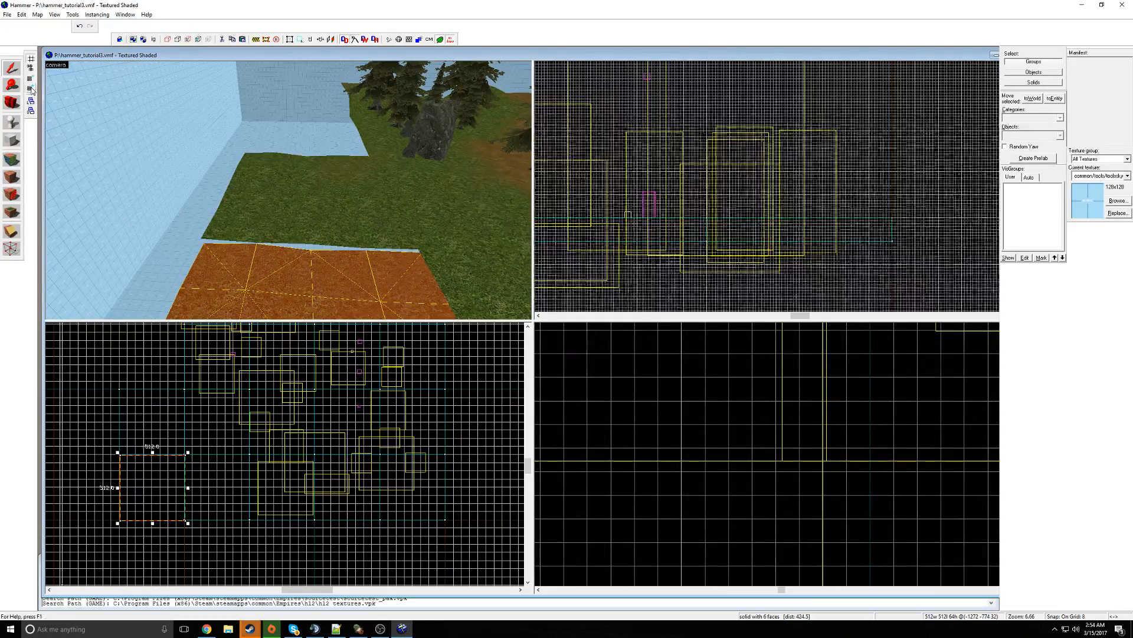
pyautogui.click(31, 90)
pyautogui.click(32, 90)
pyautogui.click(32, 90)
pyautogui.scroll(3, 149, 486)
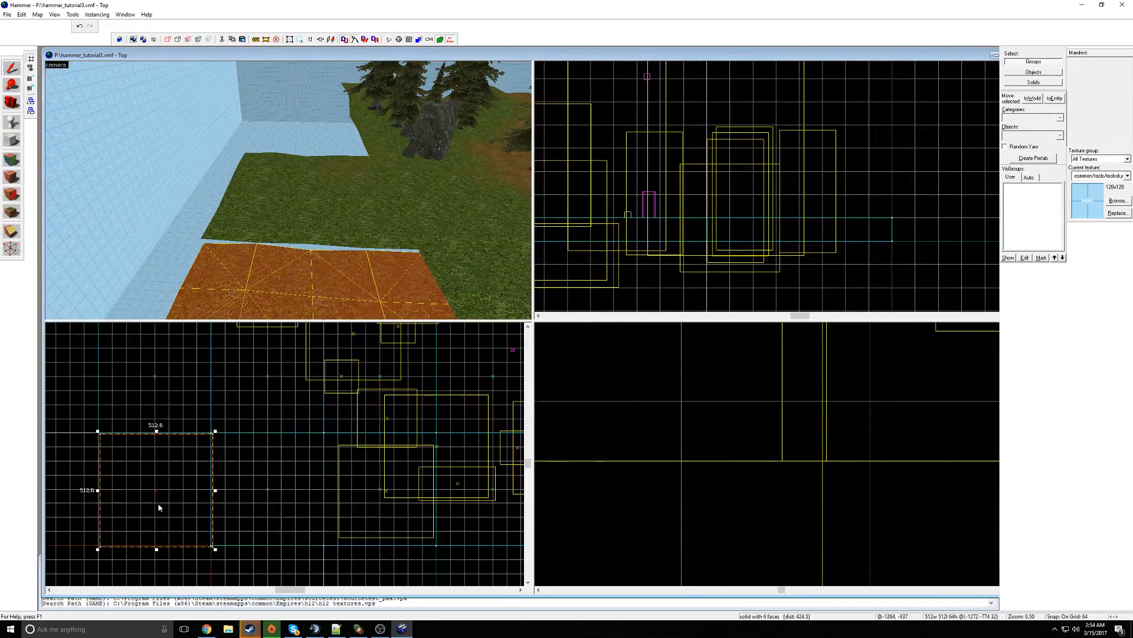
pyautogui.moveTo(153, 495)
pyautogui.mouseDown()
pyautogui.moveTo(160, 306)
pyautogui.moveTo(163, 348)
pyautogui.mouseUp()
pyautogui.scroll(-2, 159, 312)
pyautogui.scroll(-6, 168, 369)
pyautogui.scroll(4, 158, 328)
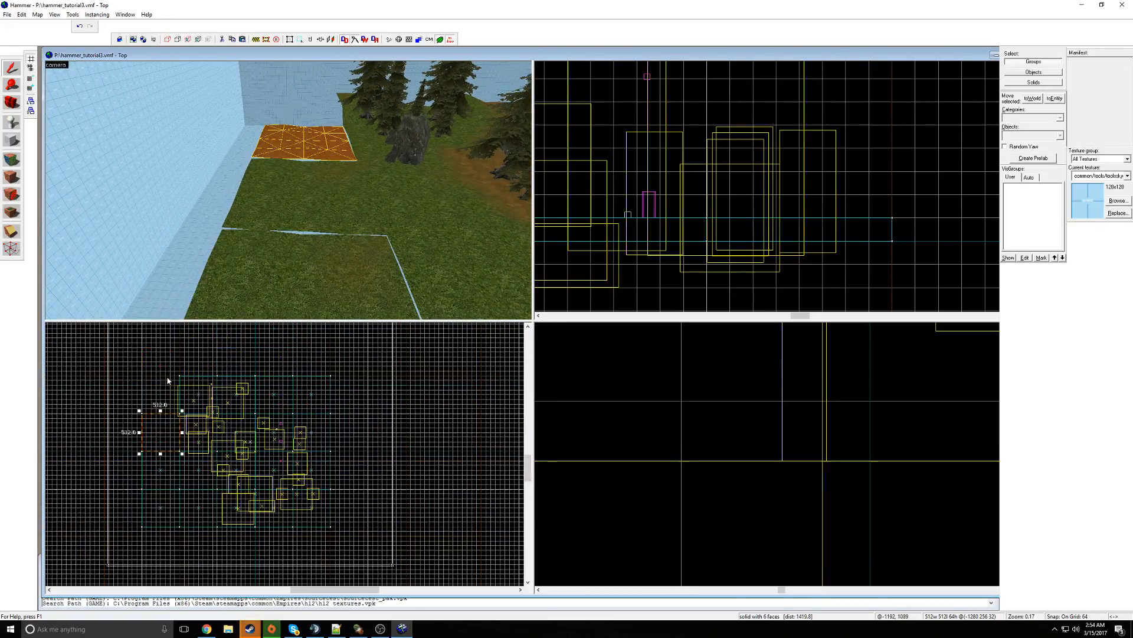
# Copy the 512-unit grass tile repeatedly to build another column of terrain along the skybox wall
pyautogui.keyDown('shift'); pyautogui.moveTo(152, 409); pyautogui.dragTo(150, 404); pyautogui.keyUp('shift')
pyautogui.keyDown('shift'); pyautogui.moveTo(150, 404); pyautogui.dragTo(72, 406); pyautogui.keyUp('shift')
pyautogui.keyDown('shift'); pyautogui.moveTo(74, 408); pyautogui.dragTo(84, 486); pyautogui.keyUp('shift')
pyautogui.scroll(-3, 94, 481)
pyautogui.scroll(2, 89, 553)
pyautogui.scroll(2, 88, 554)
pyautogui.moveTo(102, 420)
pyautogui.keyDown('shift'); pyautogui.mouseDown()
pyautogui.moveTo(99, 586)
pyautogui.moveTo(98, 541)
pyautogui.mouseUp(); pyautogui.keyUp('shift')
# Select the skybox group and stretch its side wall outward past the edge of the outermost terrain tiles
pyautogui.press('z')
pyautogui.click(288, 190)
pyautogui.press('w')
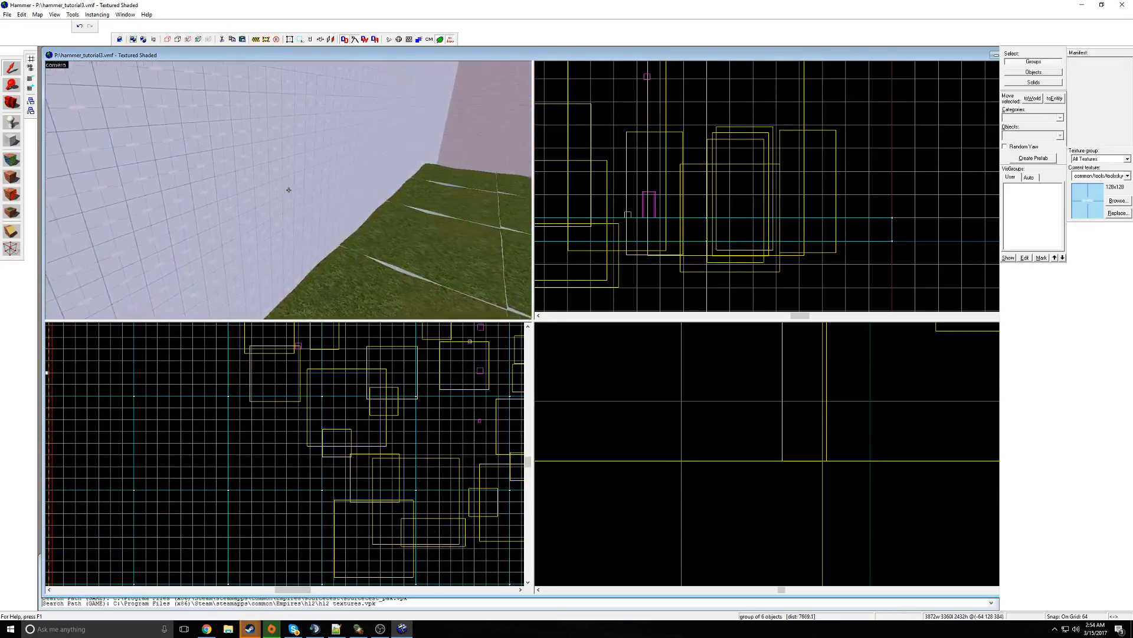
pyautogui.press('z')
pyautogui.press('d')
pyautogui.scroll(-3, 269, 427)
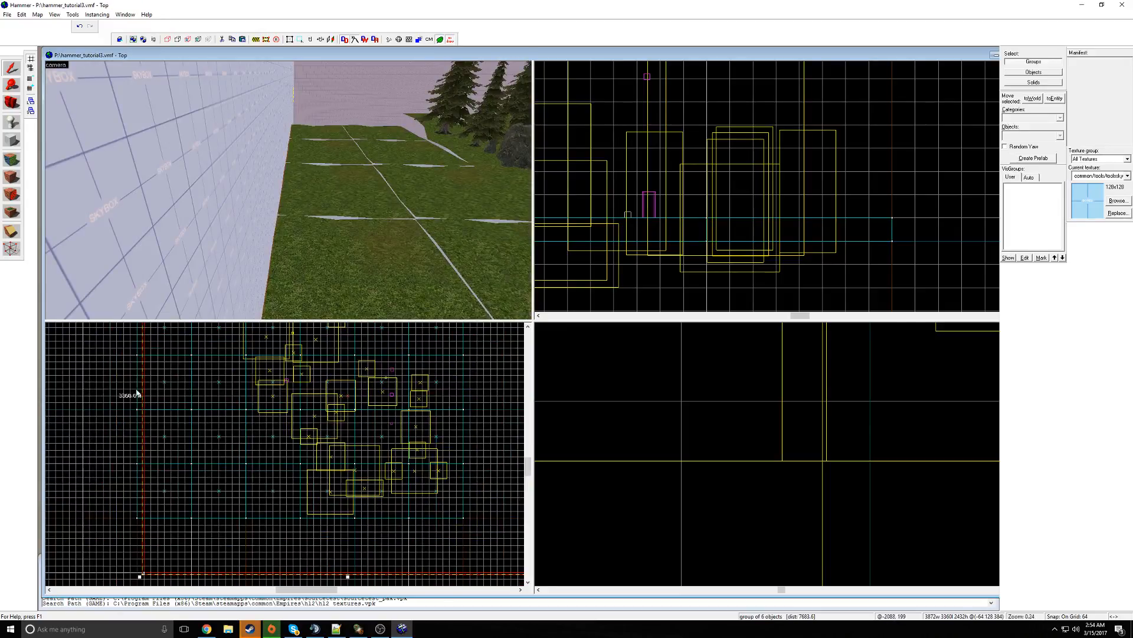
pyautogui.moveTo(141, 398); pyautogui.dragTo(129, 397)
# Select the copied grass tiles together with the neighbouring displacements and sew their edges together
pyautogui.press('z')
pyautogui.click(288, 190)
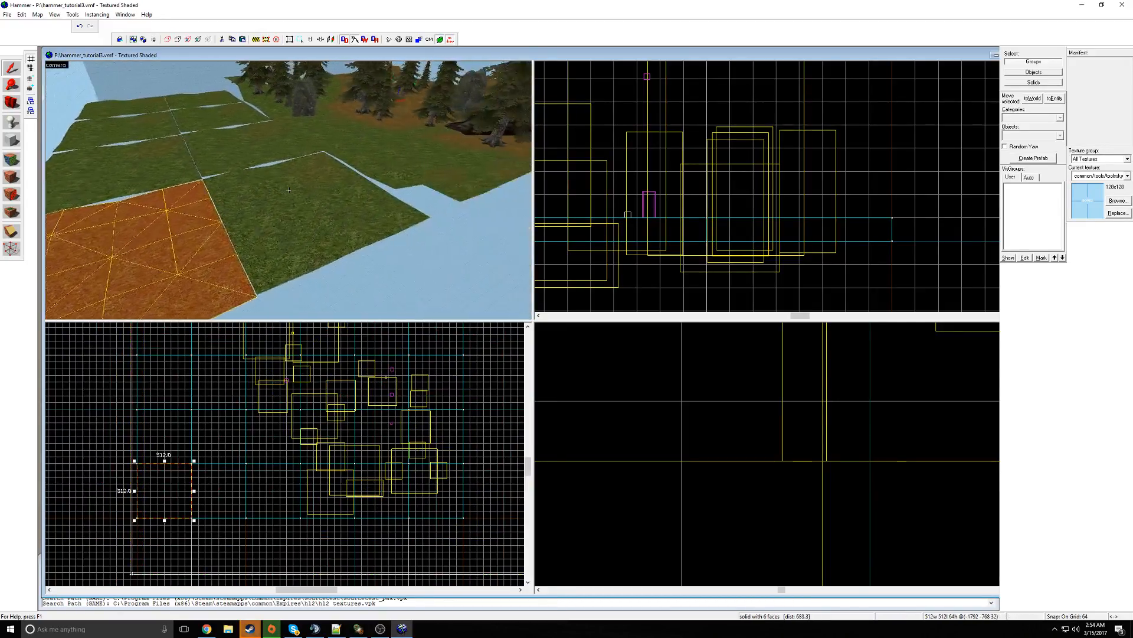
pyautogui.keyDown('ctrl'); pyautogui.click(289, 190); pyautogui.keyUp('ctrl')
pyautogui.keyDown('ctrl'); pyautogui.doubleClick(289, 190); pyautogui.keyUp('ctrl')
pyautogui.keyDown('ctrl'); pyautogui.click(287, 190); pyautogui.keyUp('ctrl')
pyautogui.keyDown('ctrl'); pyautogui.click(216, 194); pyautogui.keyUp('ctrl')
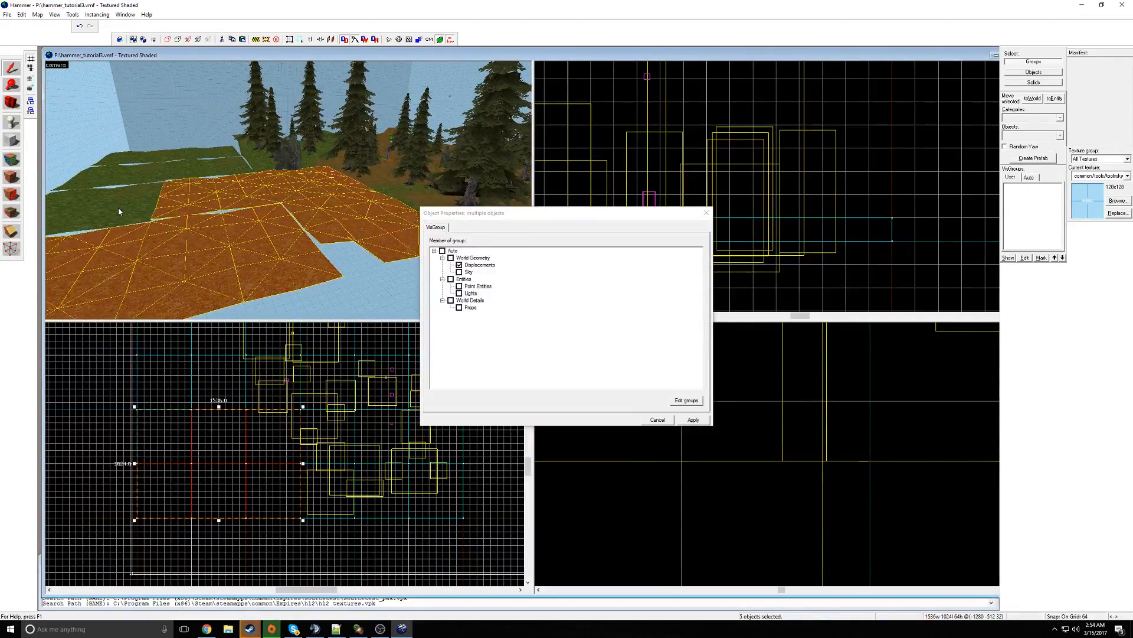
pyautogui.keyDown('ctrl'); pyautogui.click(121, 206); pyautogui.keyUp('ctrl')
pyautogui.keyDown('ctrl'); pyautogui.click(135, 179); pyautogui.keyUp('ctrl')
pyautogui.keyDown('ctrl'); pyautogui.click(214, 169); pyautogui.keyUp('ctrl')
pyautogui.keyDown('ctrl'); pyautogui.click(245, 152); pyautogui.keyUp('ctrl')
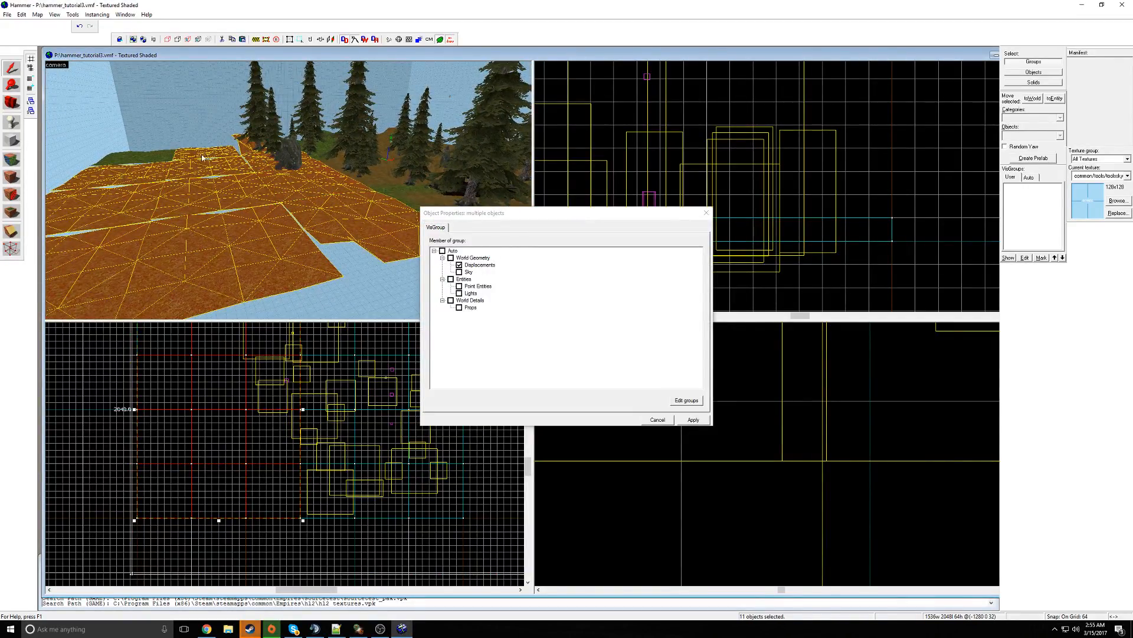
pyautogui.keyDown('ctrl'); pyautogui.click(288, 165); pyautogui.keyUp('ctrl')
pyautogui.click(706, 212)
pyautogui.click(12, 160)
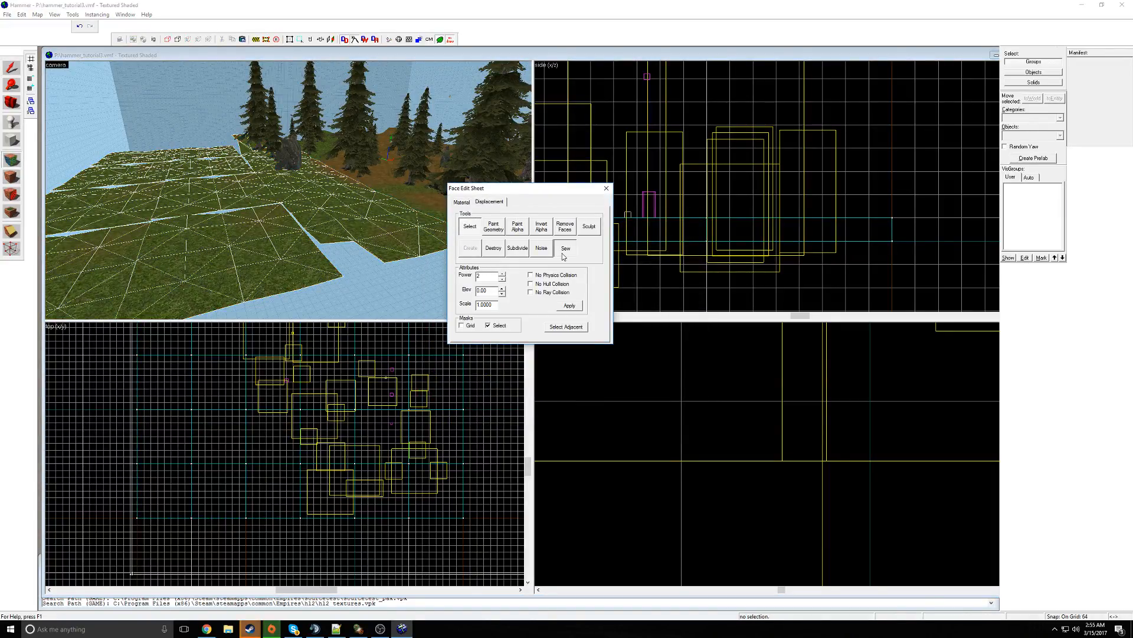
pyautogui.click(563, 251)
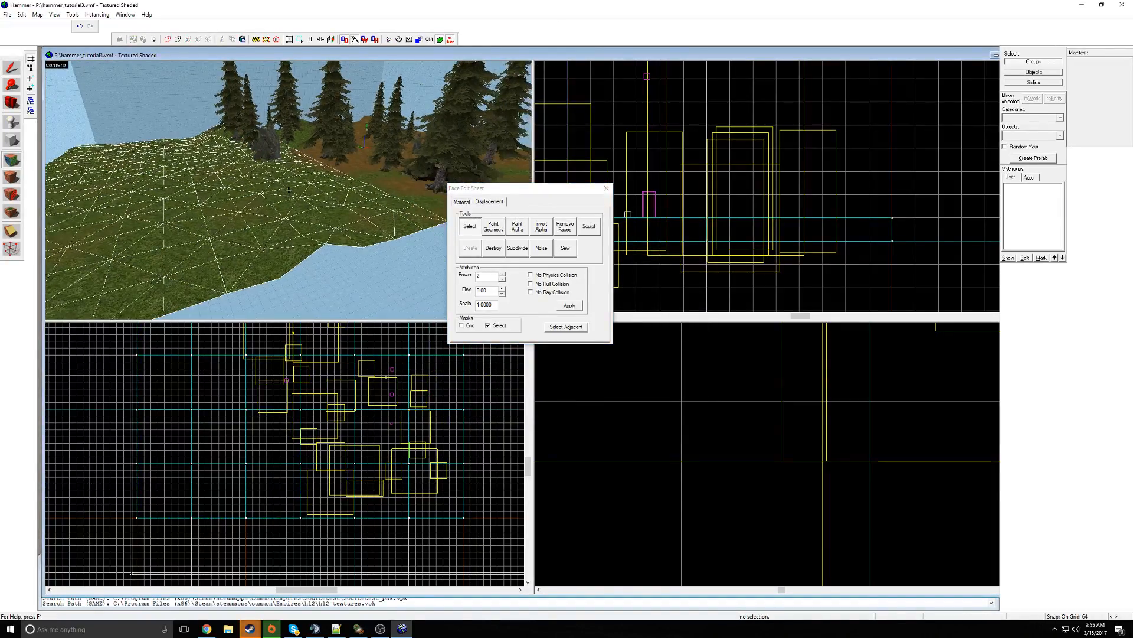
# Inspect the sewn seams across the extended grass terrain and close the Face Edit Sheet
pyautogui.press('w')
pyautogui.press('w')
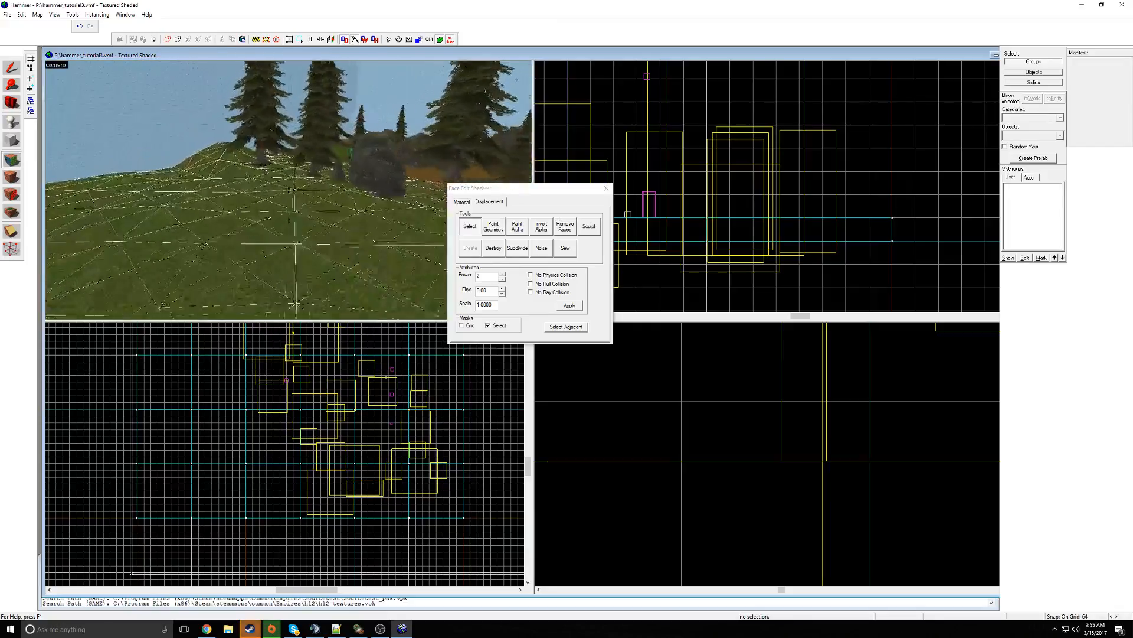
pyautogui.press('w')
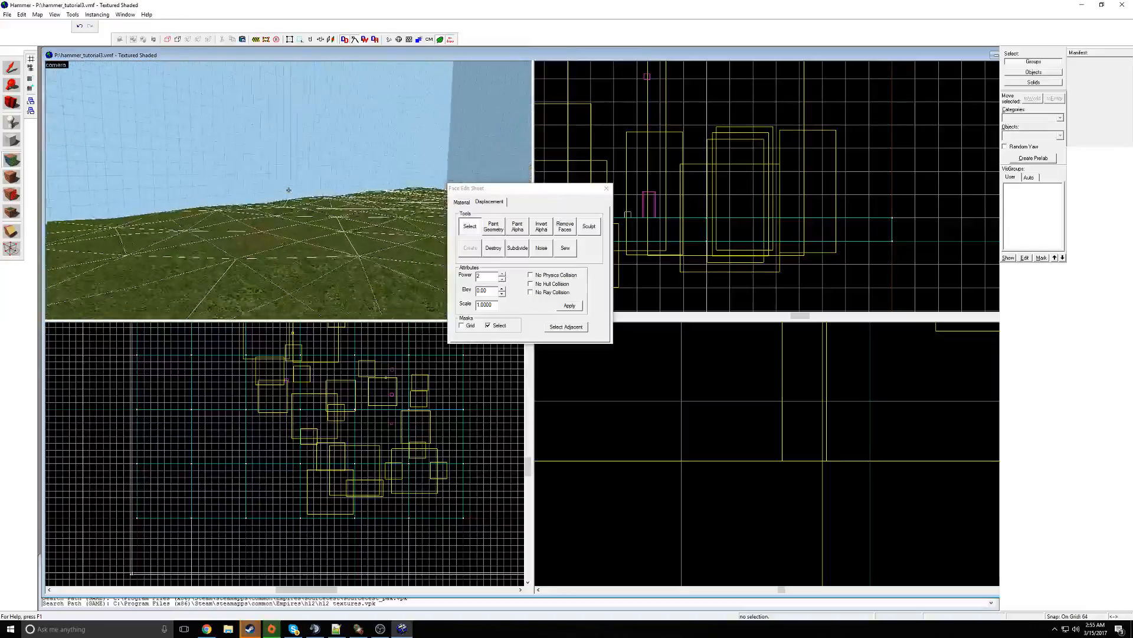
pyautogui.press('z')
pyautogui.click(606, 188)
pyautogui.press('z')
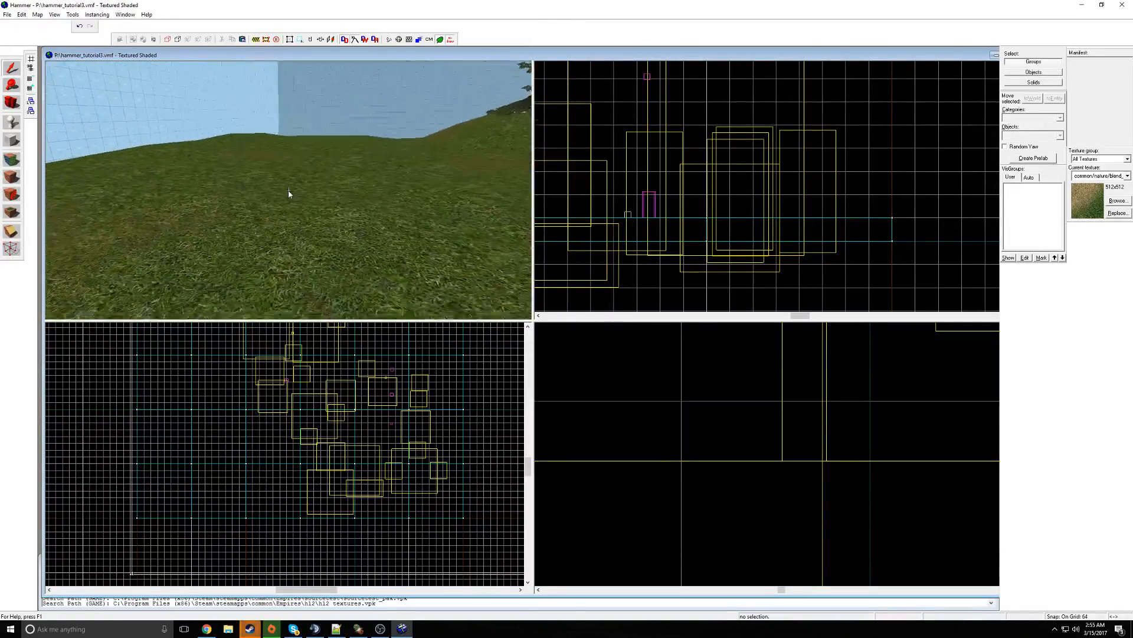
# Place an emp_building_nf_barracks entity on the newly extended grass area
pyautogui.press('z')
pyautogui.hotkey('shift', 'e')
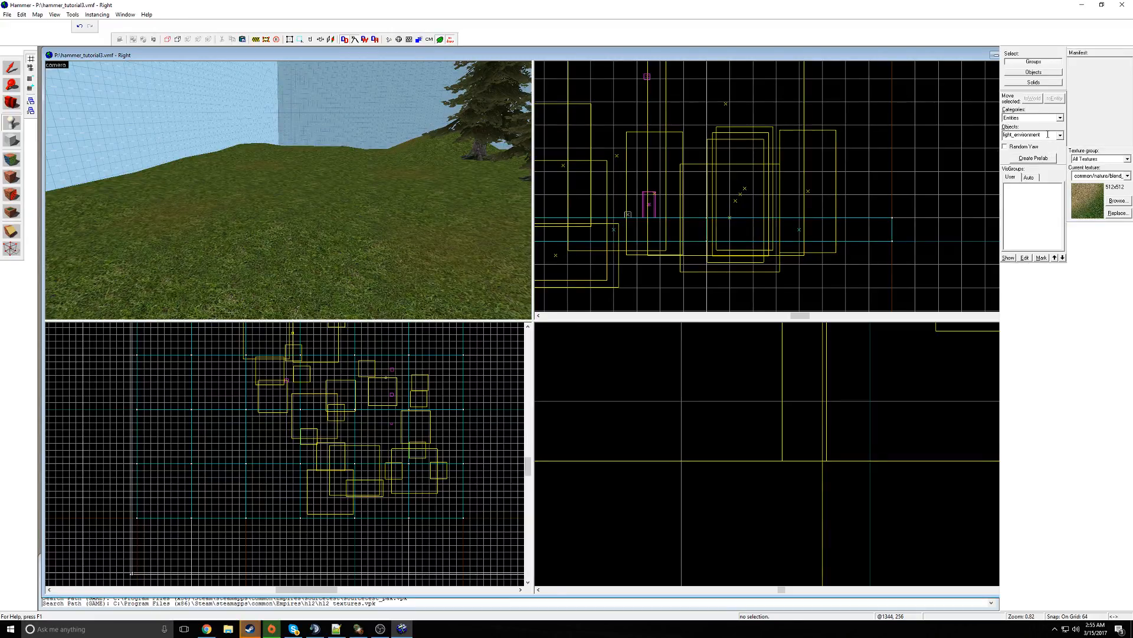
pyautogui.press('BackSpace')
pyautogui.write('barracks')
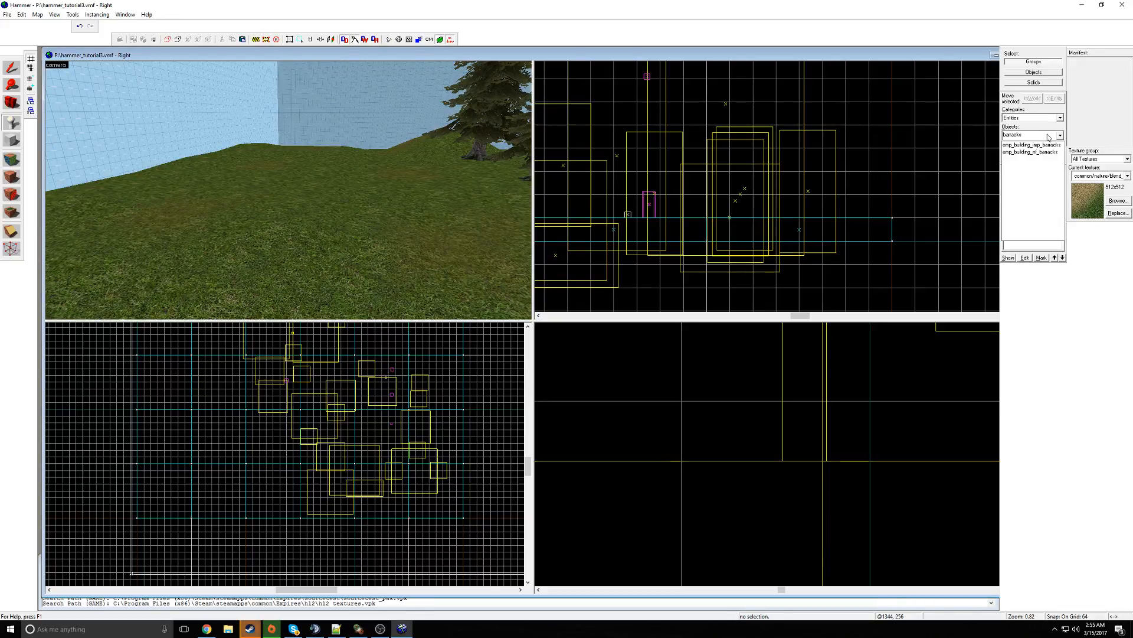
pyautogui.click(1040, 152)
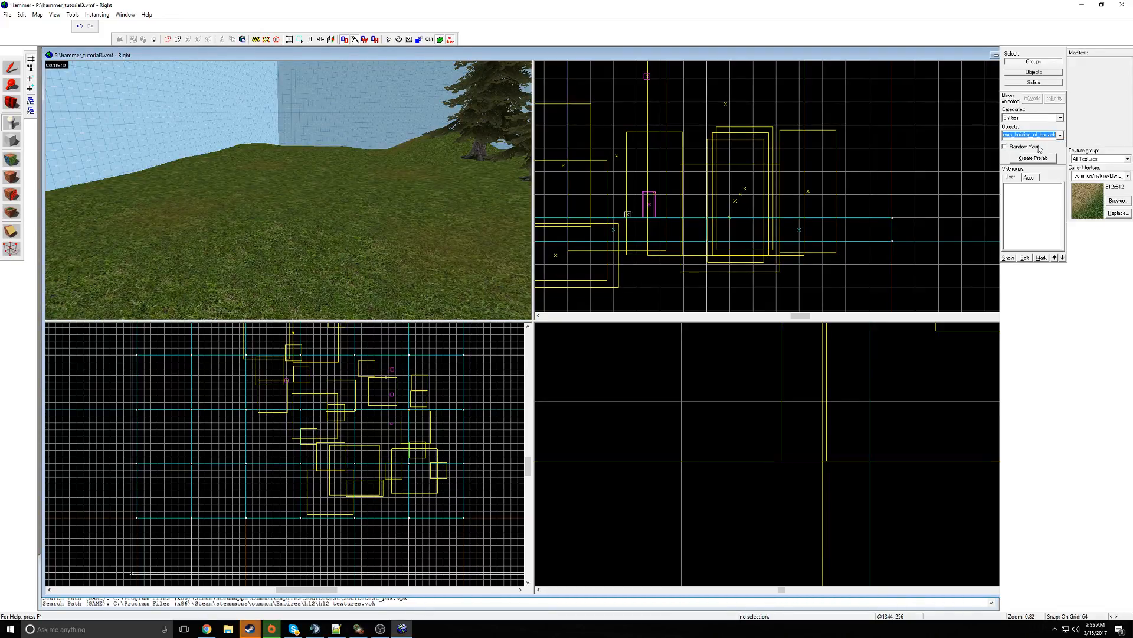
pyautogui.click(241, 217)
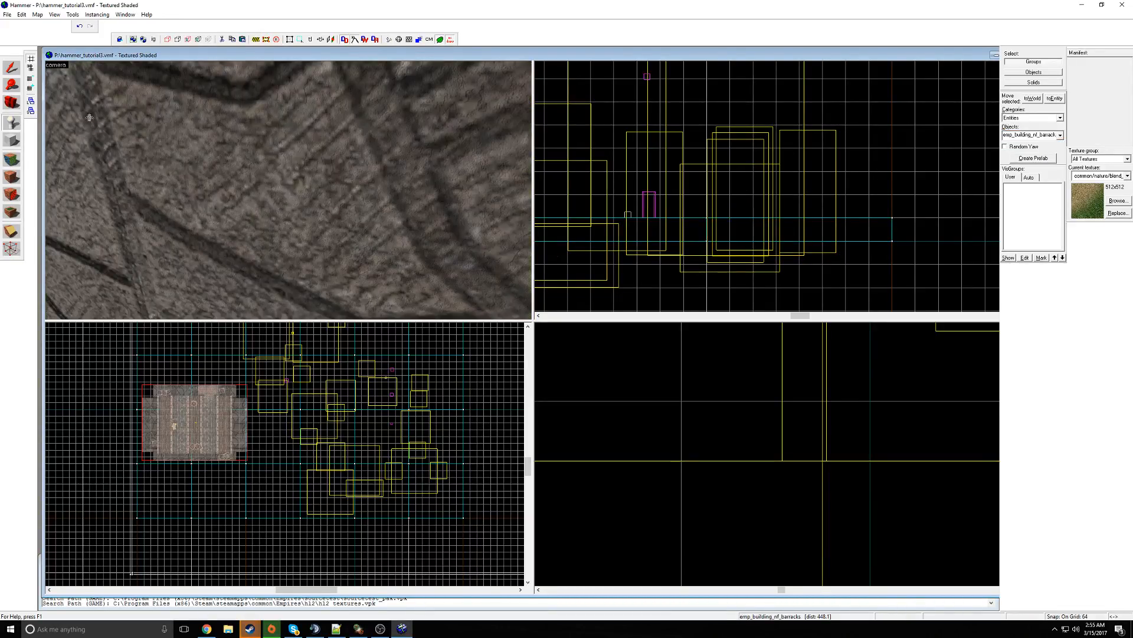
# Shift the barracks toward the skybox wall and lower it so its base sits in the grass
pyautogui.click(10, 69)
pyautogui.scroll(-10, 256, 257)
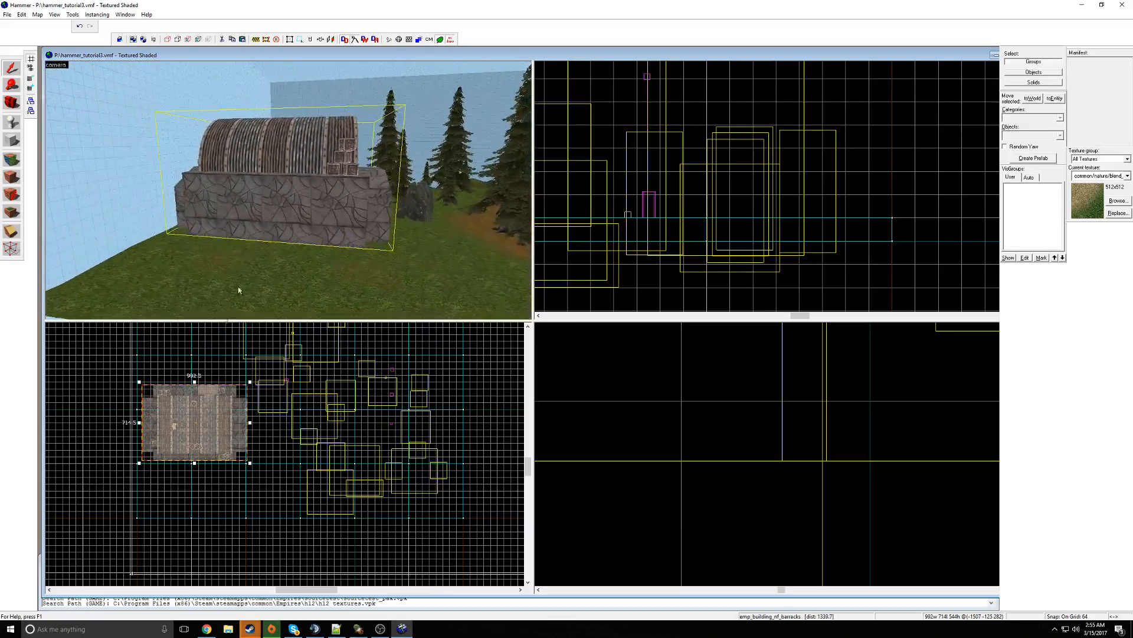
pyautogui.scroll(-10, 580, 260)
pyautogui.moveTo(564, 235); pyautogui.dragTo(559, 251)
pyautogui.press('w')
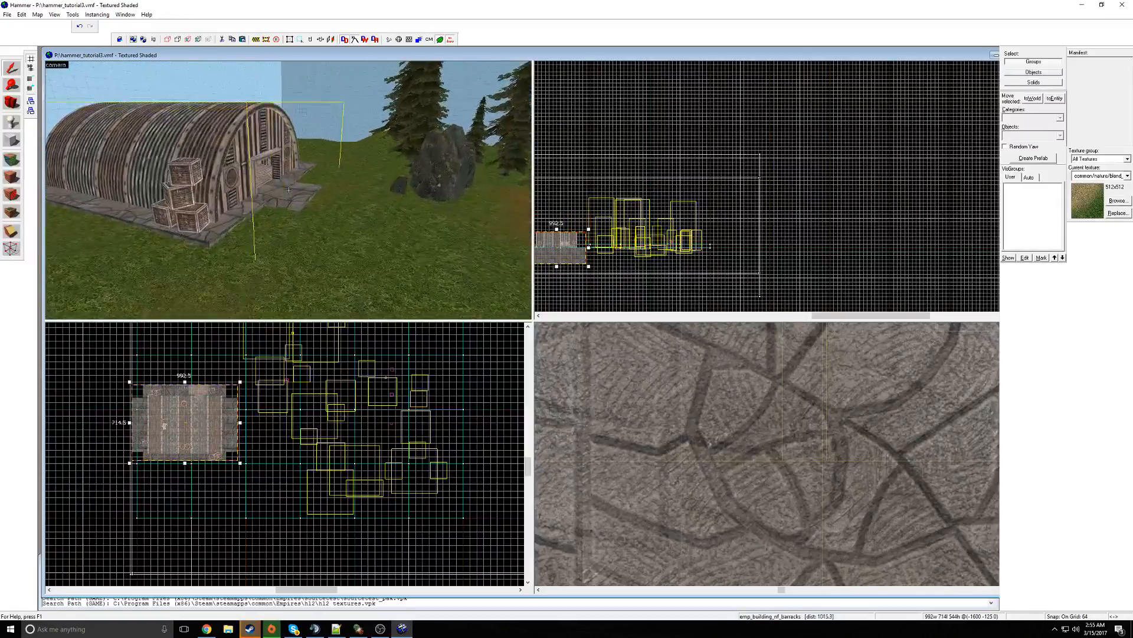
# Examine the barracks and the surrounding trees, rocks, spawn points and light_environment from several viewpoints
pyautogui.press('s')
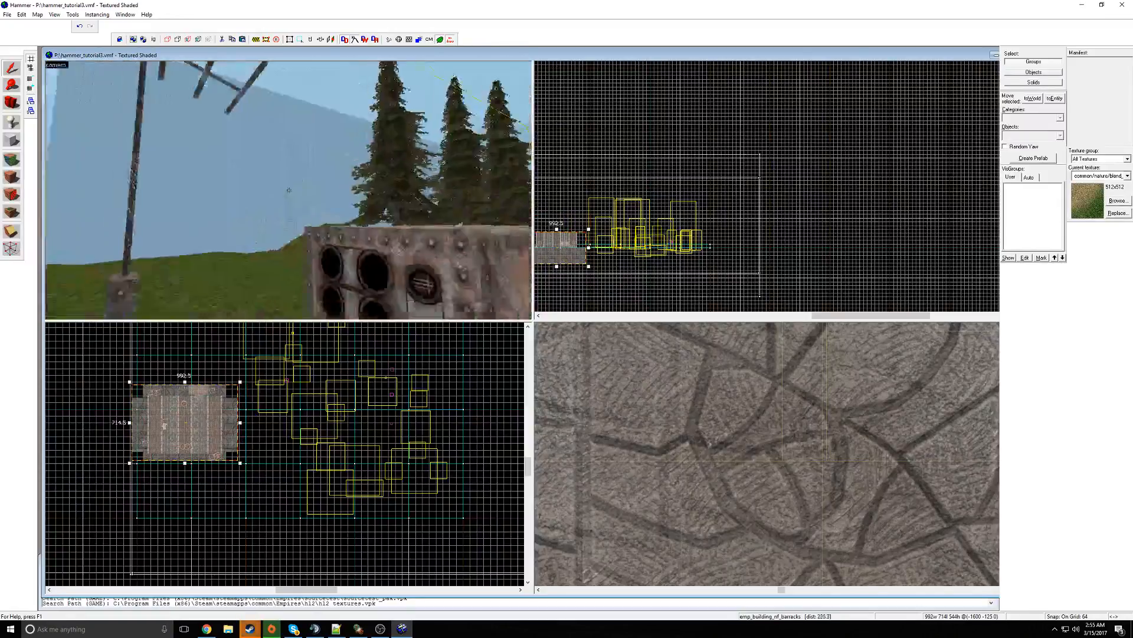
pyautogui.press('Left')
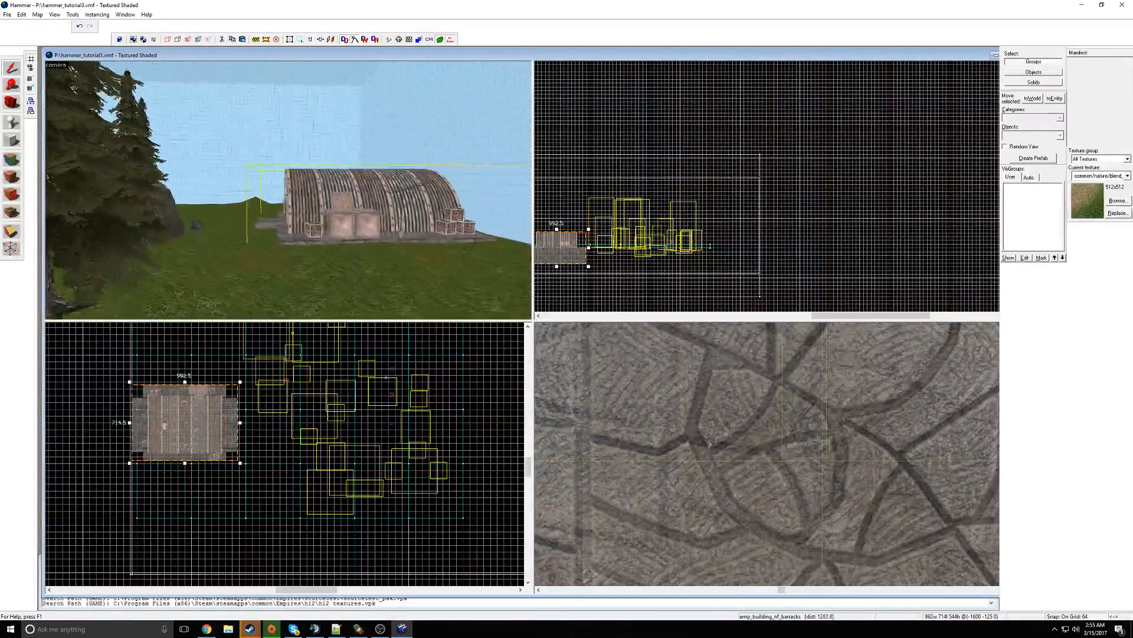
pyautogui.press('w')
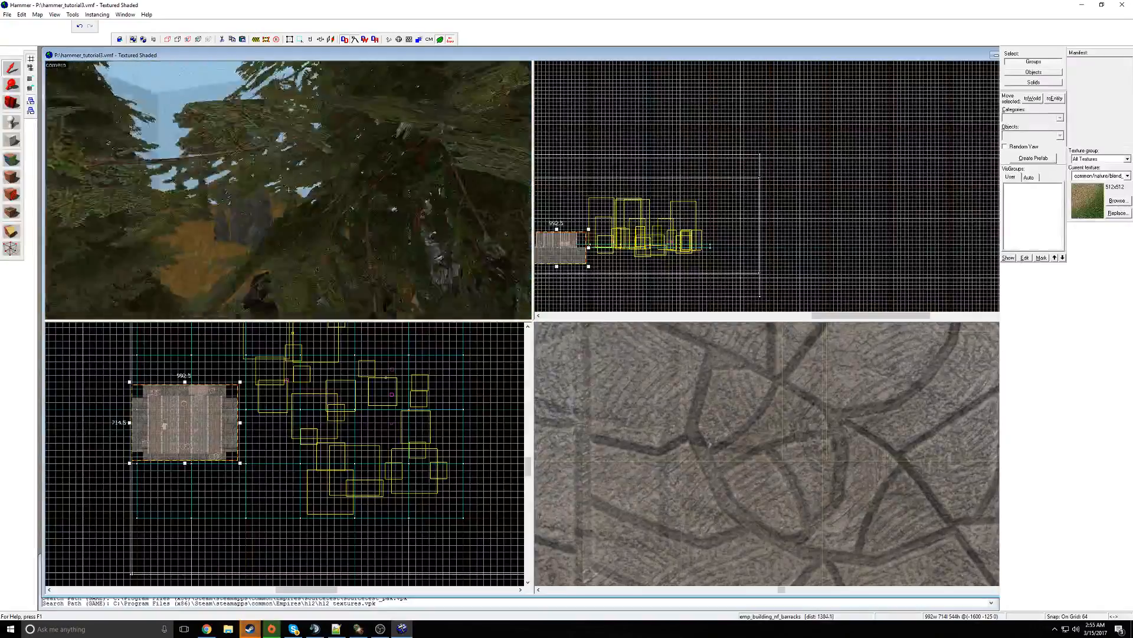
pyautogui.press('s')
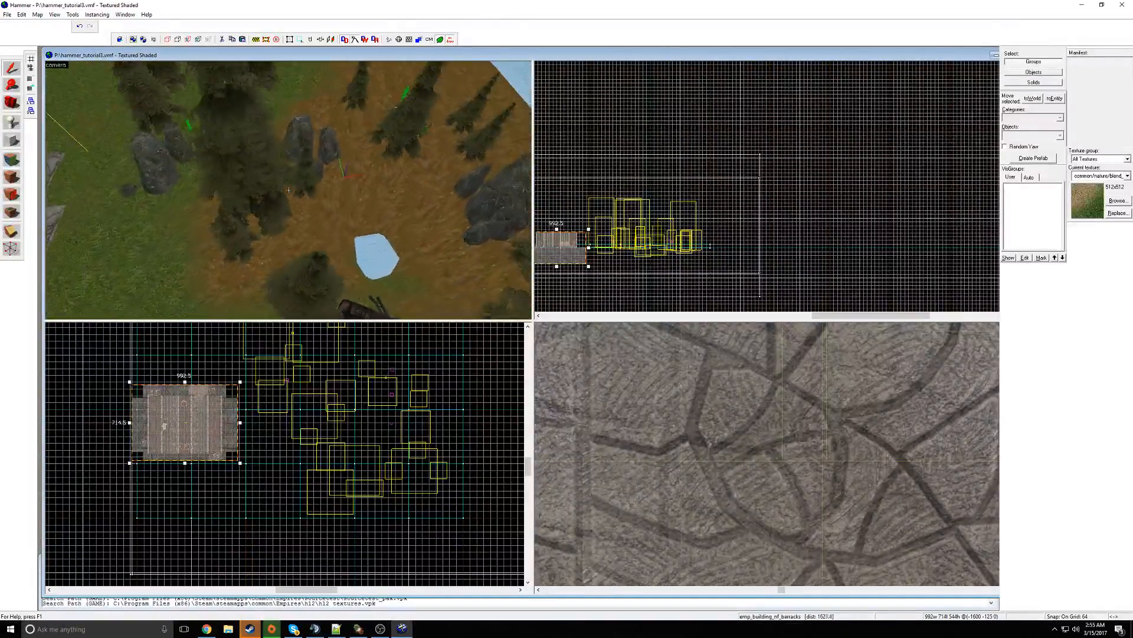
pyautogui.press('s')
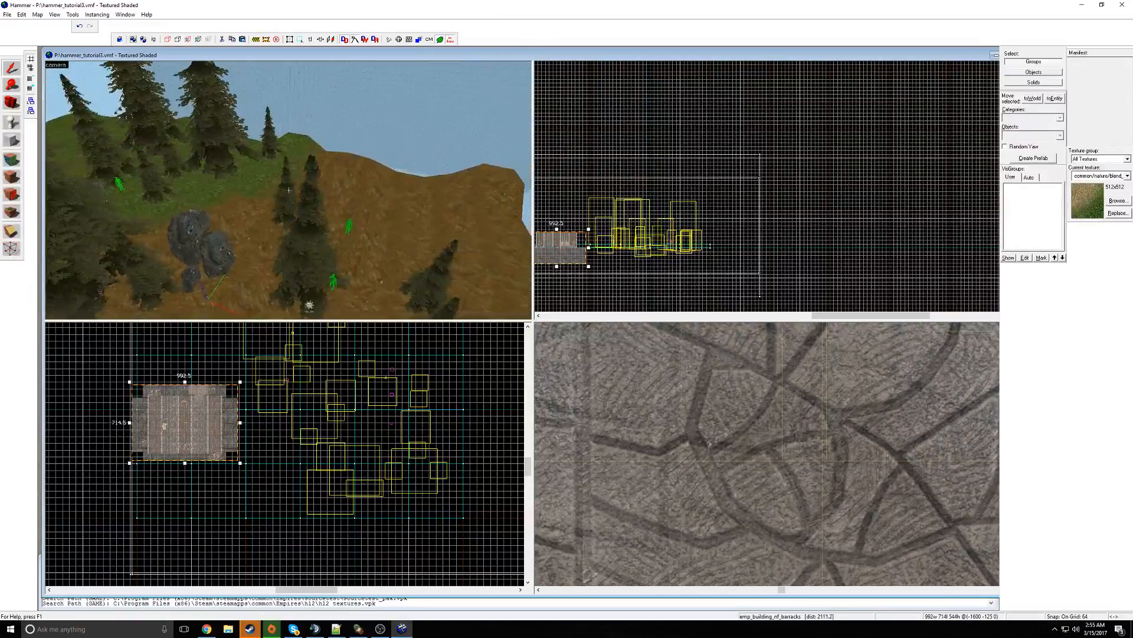
pyautogui.press('w')
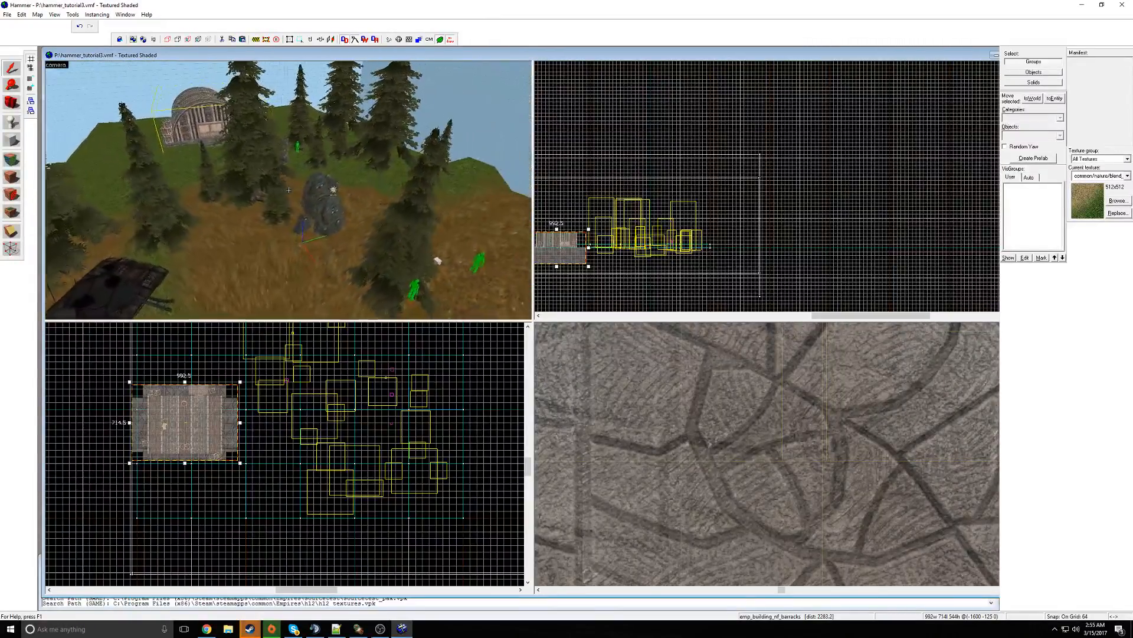
pyautogui.press('w')
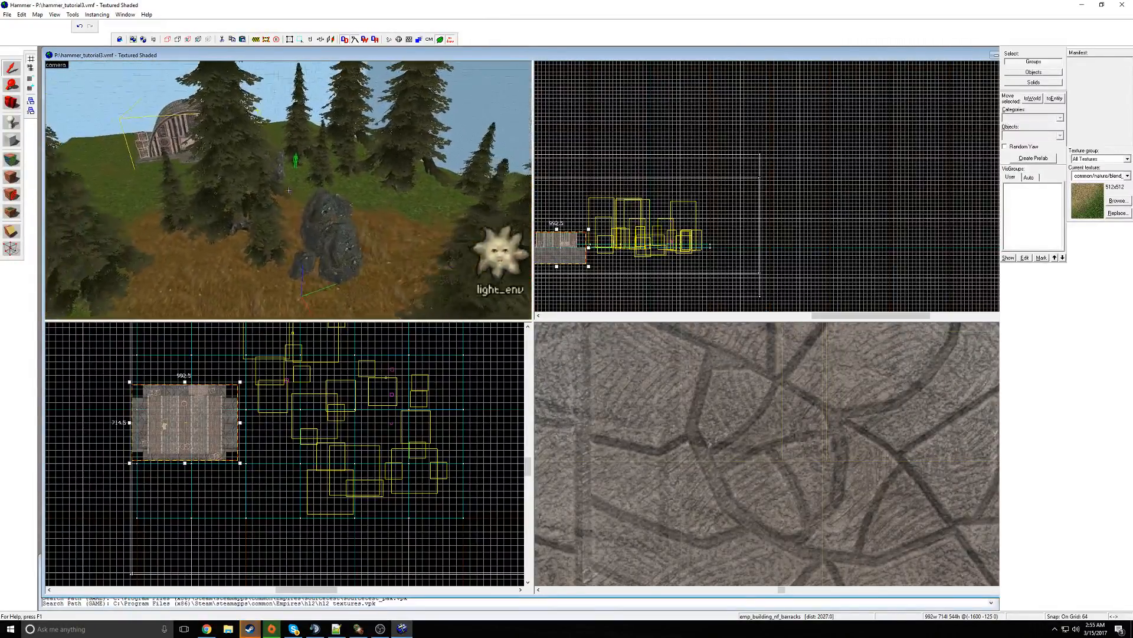
pyautogui.press('z')
pyautogui.press('z')
pyautogui.press('w')
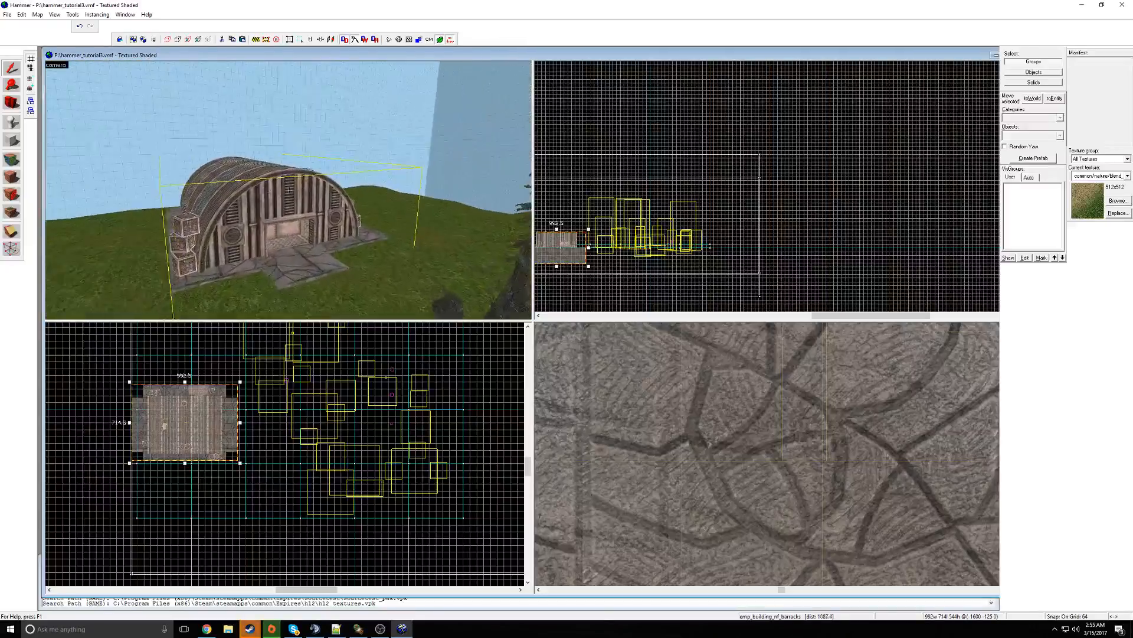
pyautogui.press('s')
pyautogui.press('s')
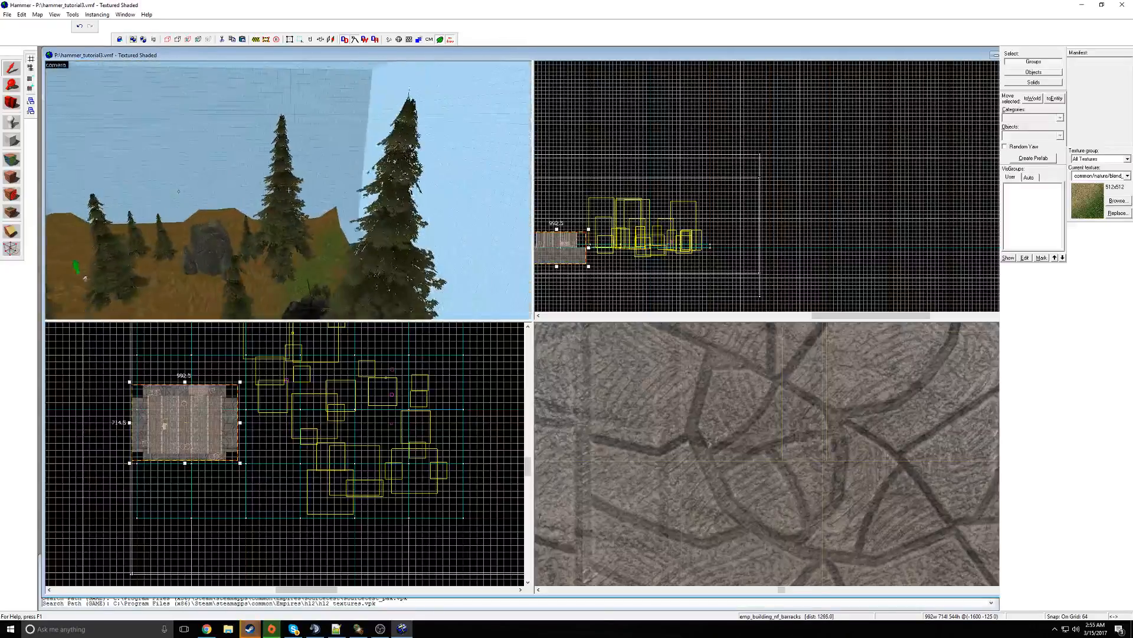
pyautogui.press('w')
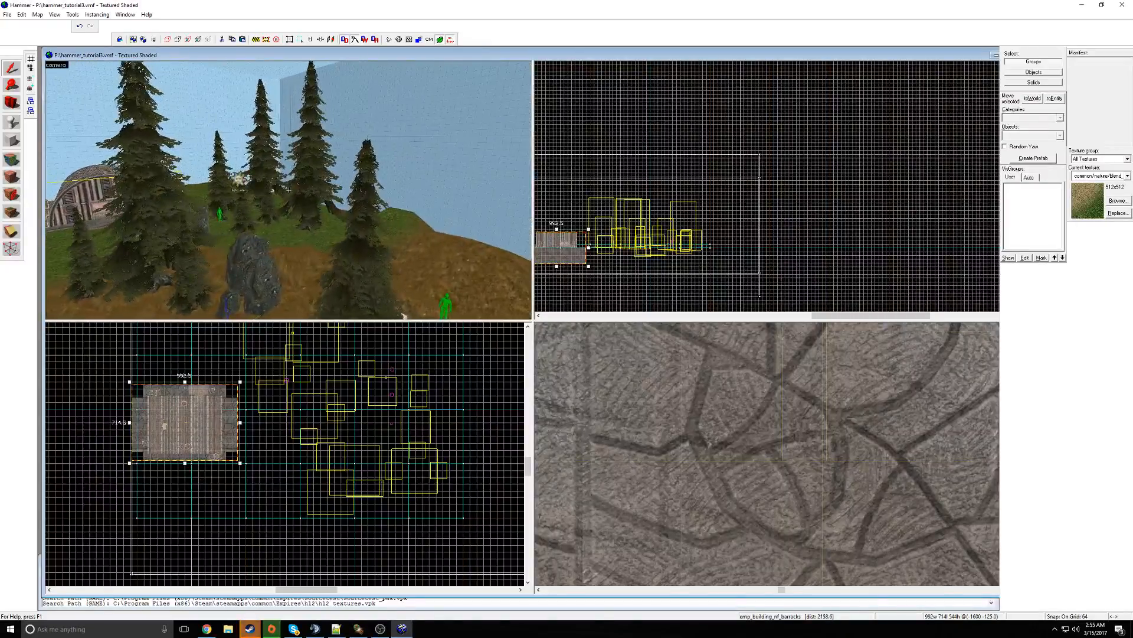
# Save the map under the new file name hammer_tutorial4
pyautogui.press('z')
pyautogui.click(7, 15)
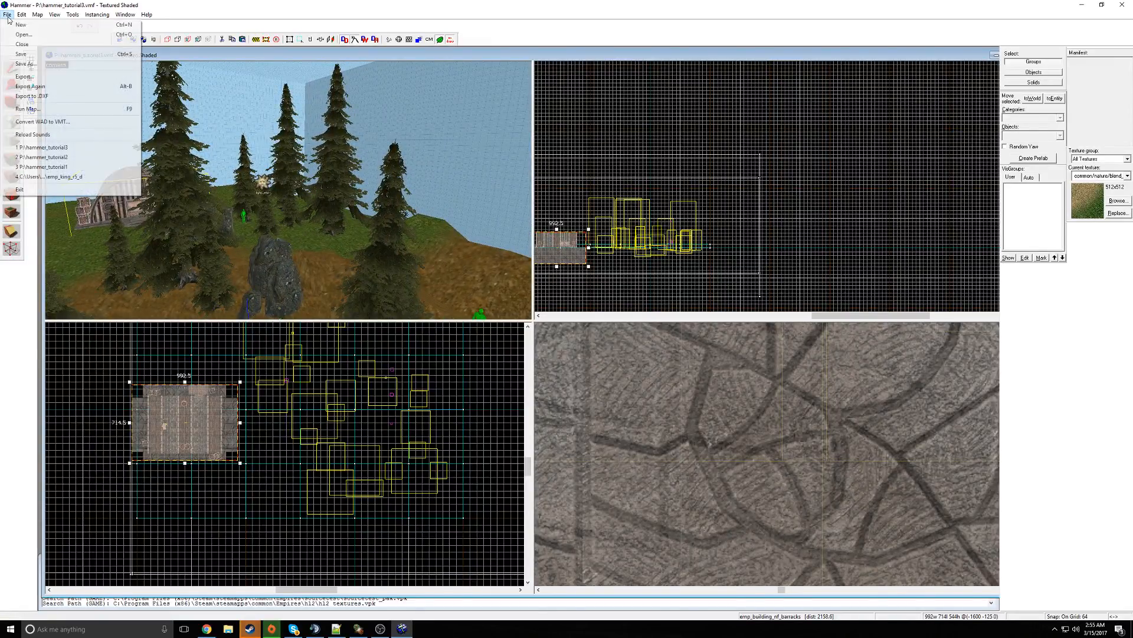
pyautogui.click(24, 65)
pyautogui.click(179, 195)
pyautogui.press('BackSpace')
pyautogui.write('4')
pyautogui.press('Return')
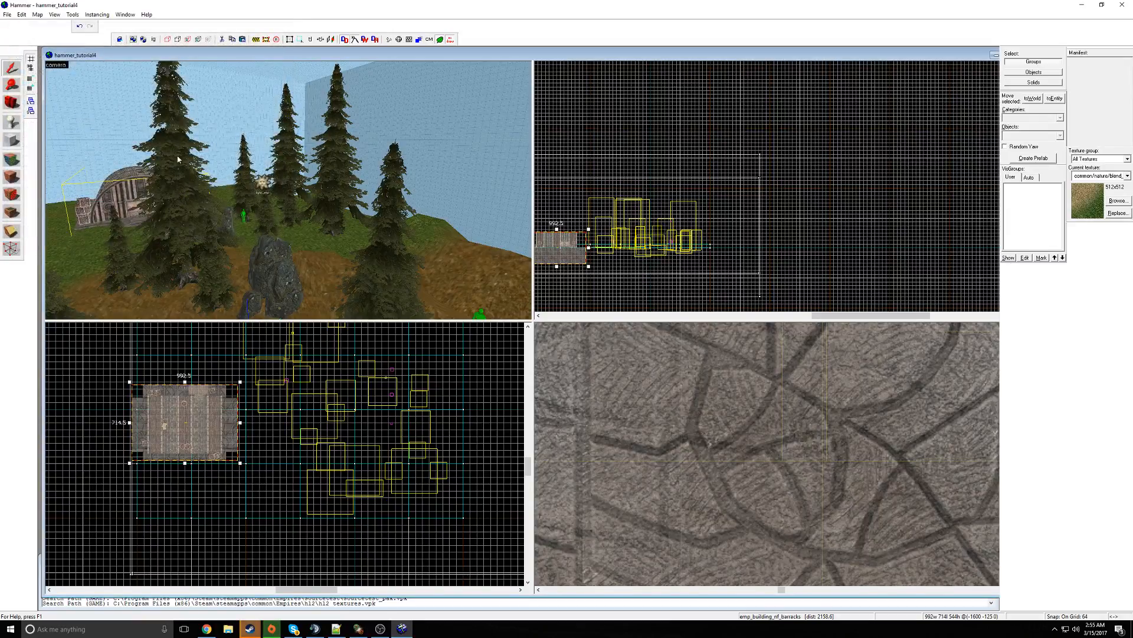
# Compile hammer_tutorial4 into a BSP and switch to Steam to launch Empires
pyautogui.click(399, 39)
pyautogui.click(572, 390)
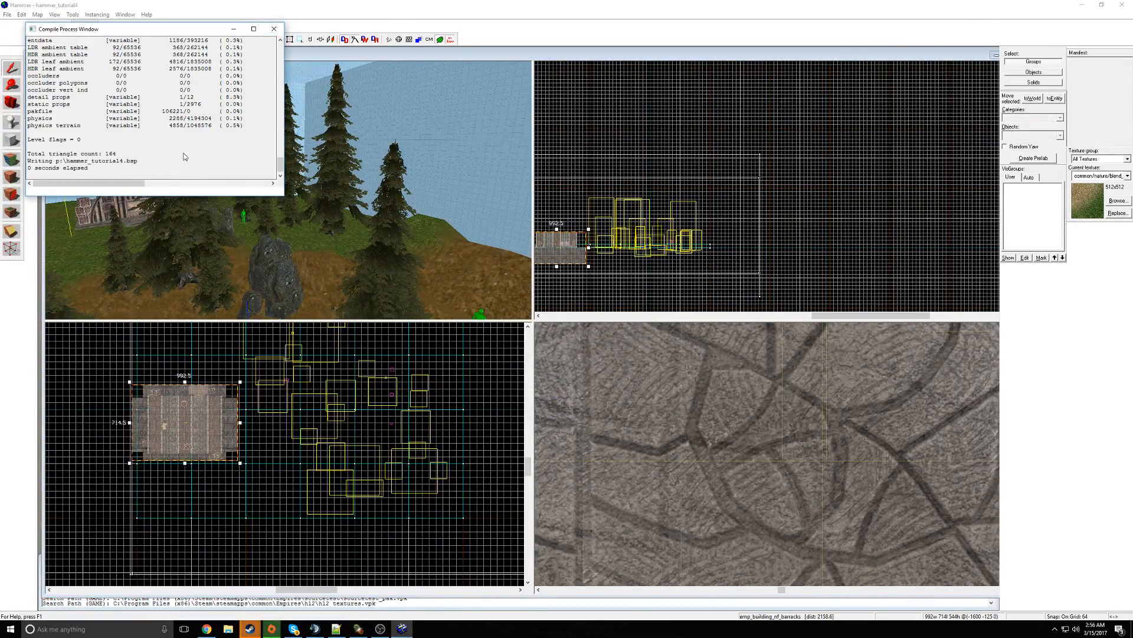
pyautogui.click(254, 629)
pyautogui.moveTo(254, 631)
pyautogui.click(204, 596)
pyautogui.click(216, 145)
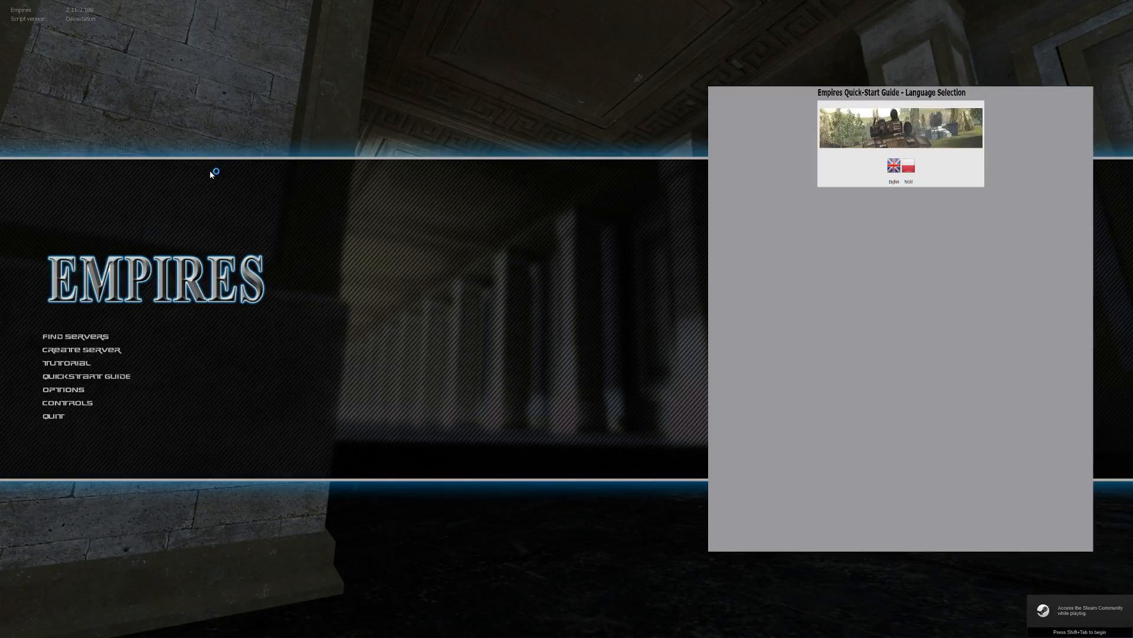
# Create a local Empires server on the hammer_tutorial4 map and dismiss the message of the day
pyautogui.click(112, 351)
pyautogui.click(564, 257)
pyautogui.click(561, 322)
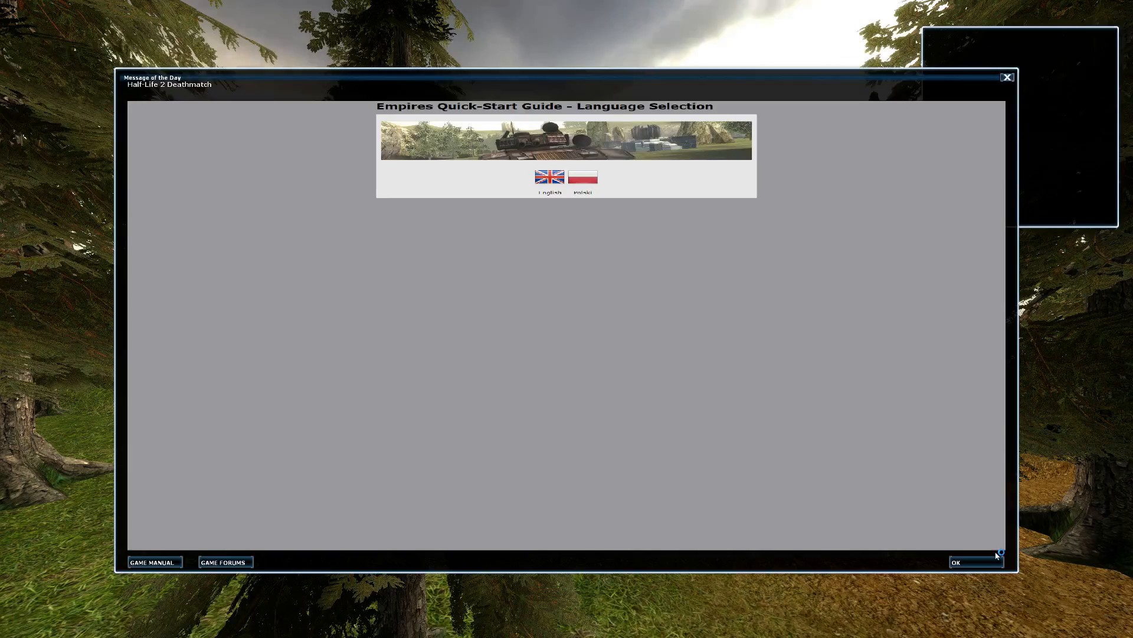
pyautogui.click(997, 557)
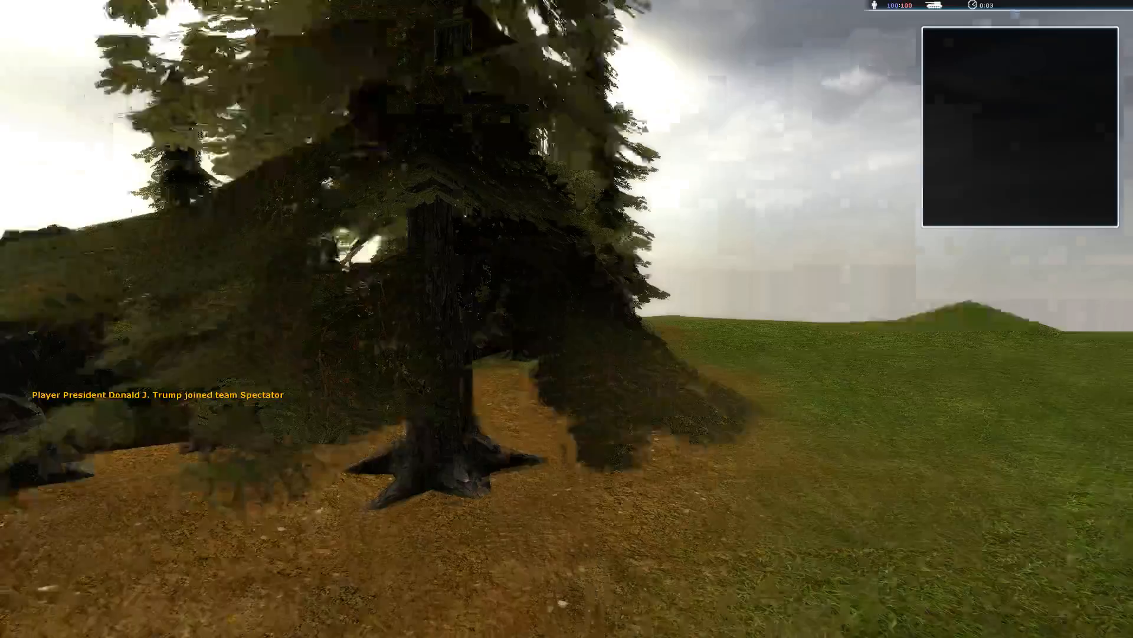
# Fly through the map as a spectator to examine the rocks, trees, wrecked tank, barracks, terrain and sunlight
pyautogui.press('w')
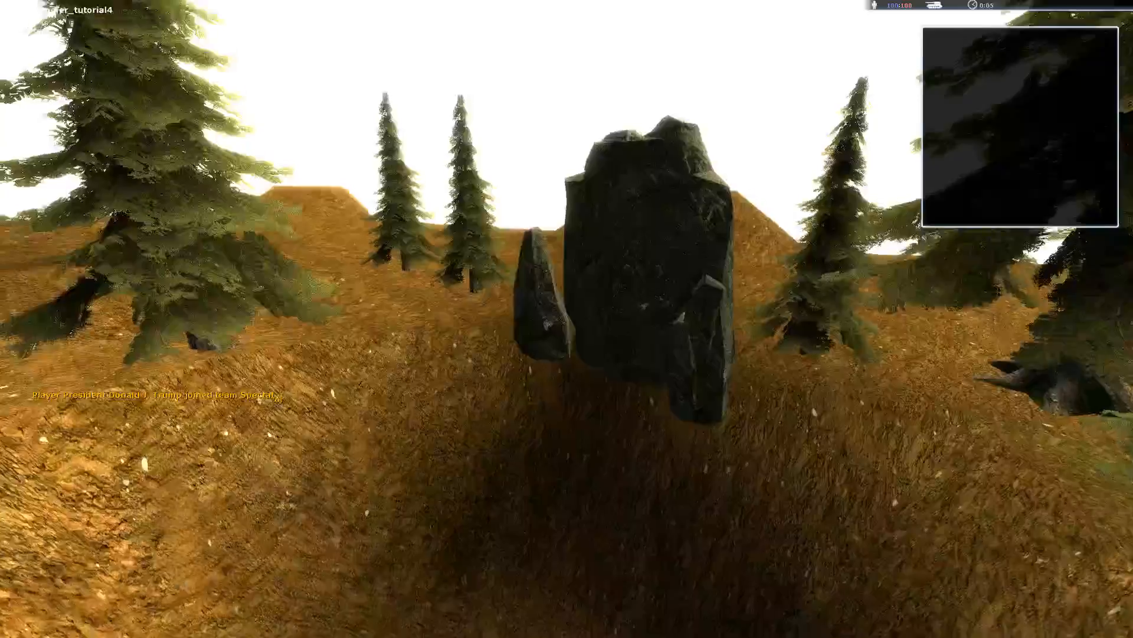
pyautogui.press('s')
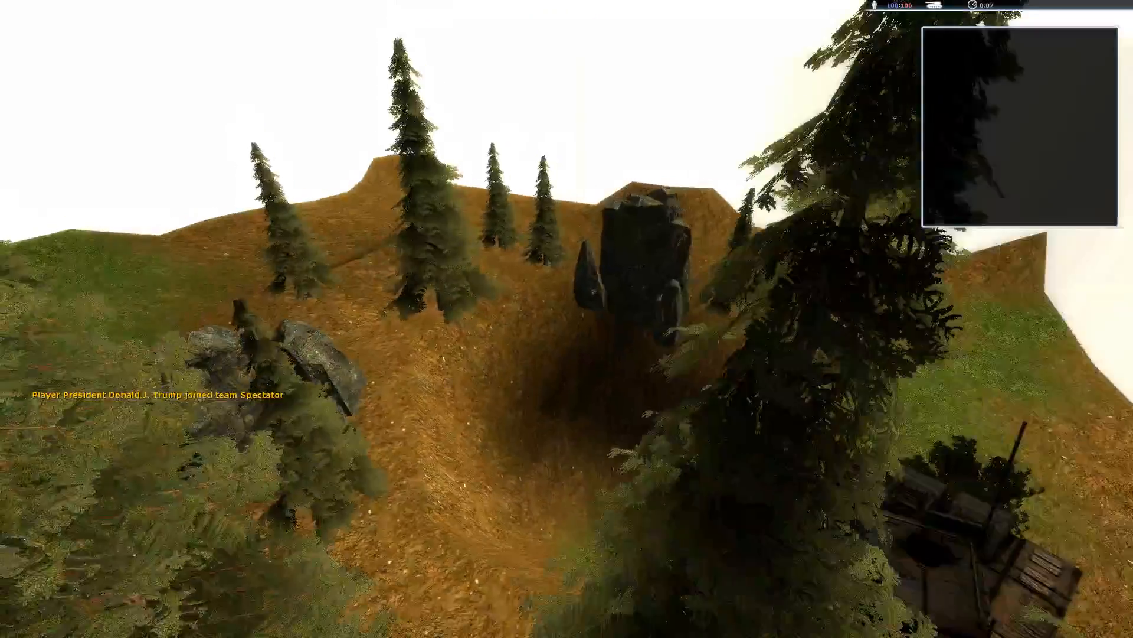
pyautogui.press('w')
pyautogui.press('w')
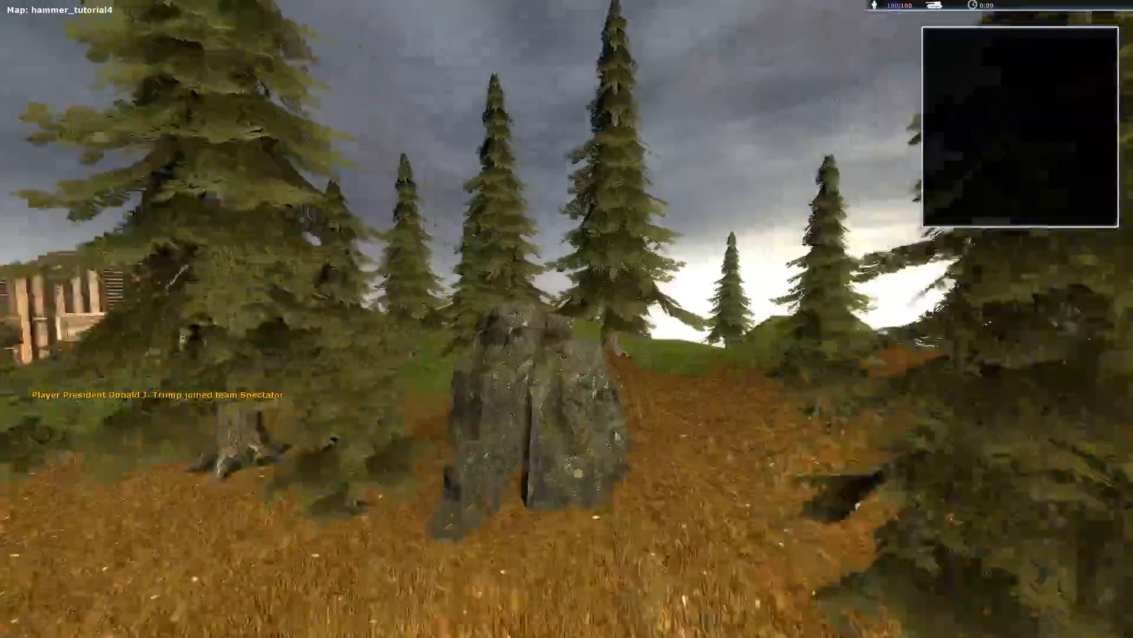
pyautogui.press('s')
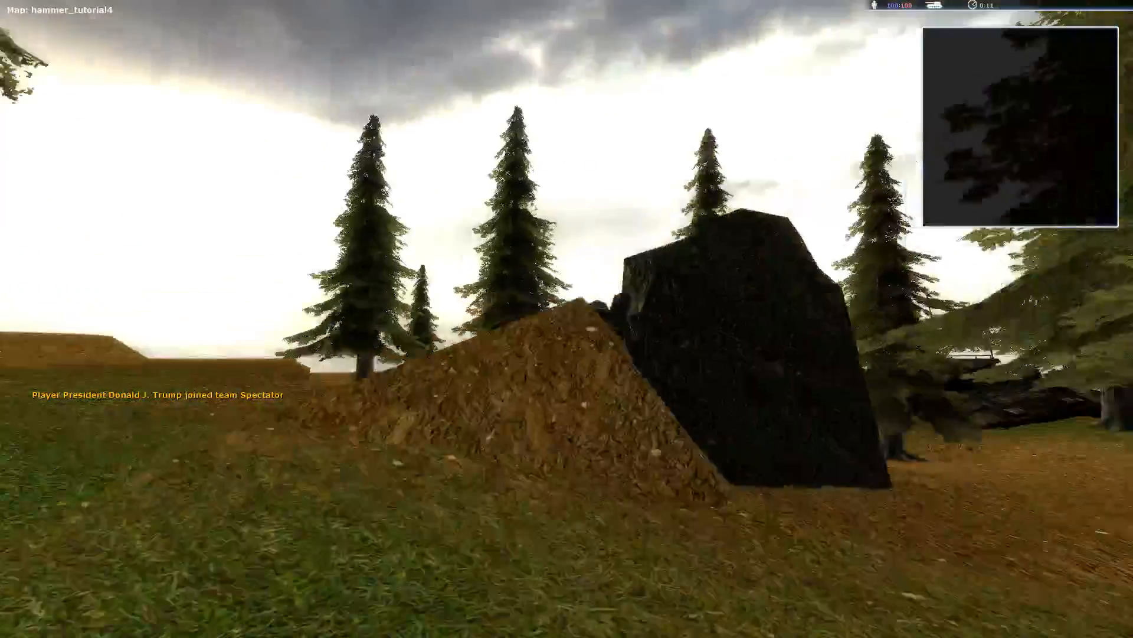
pyautogui.press('w')
pyautogui.press('w')
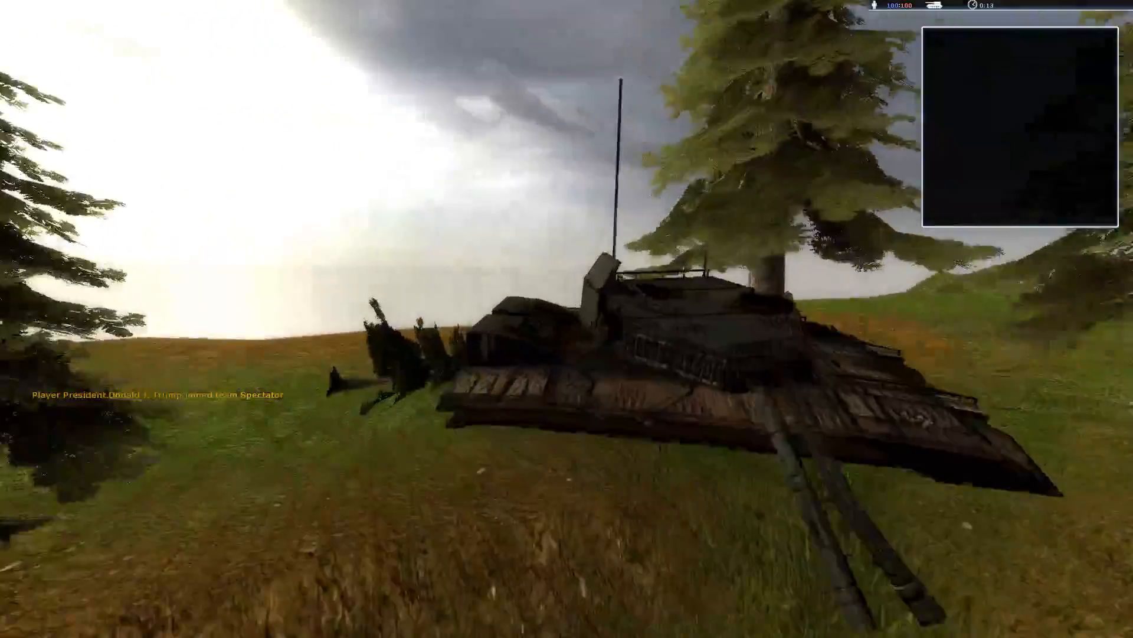
pyautogui.press('w')
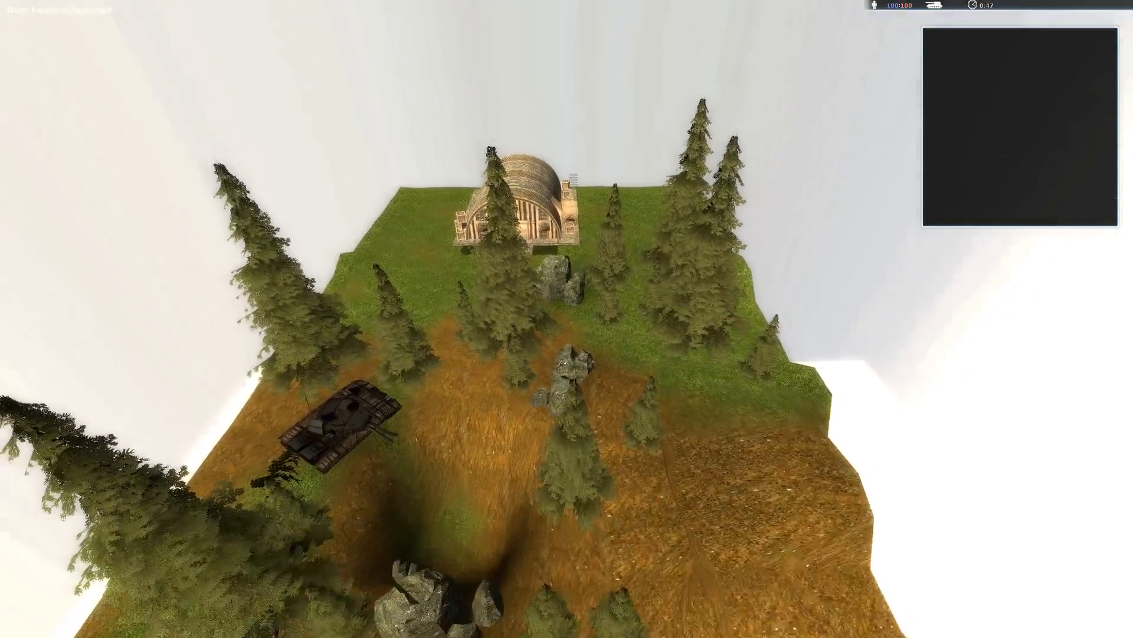
# Quit the Empires game from its main menu
pyautogui.press('Escape')
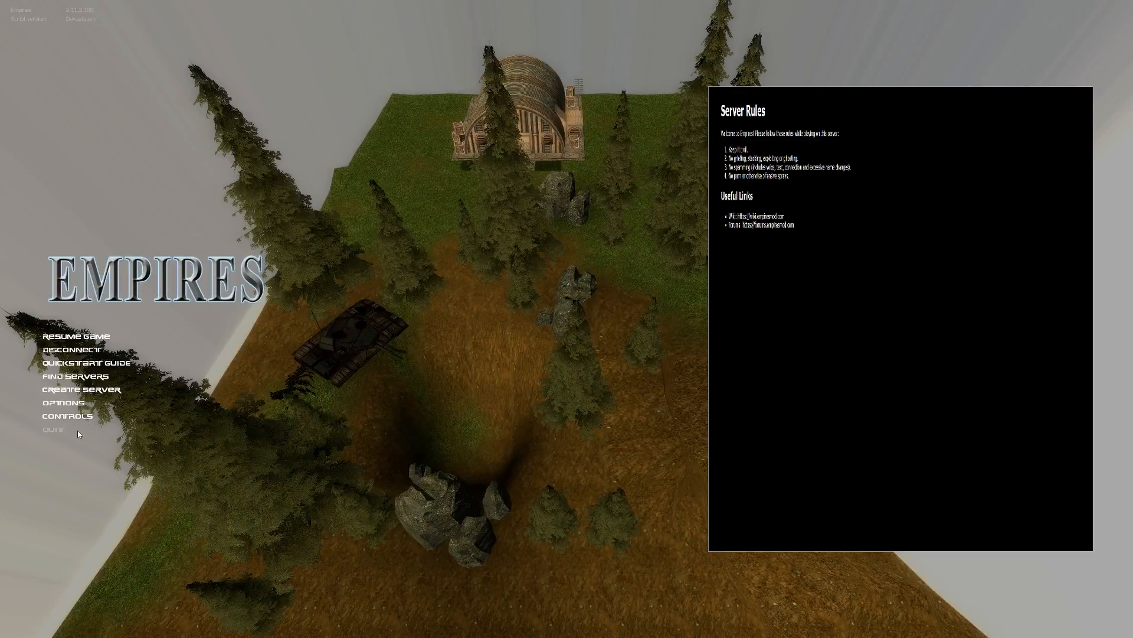
pyautogui.click(77, 432)
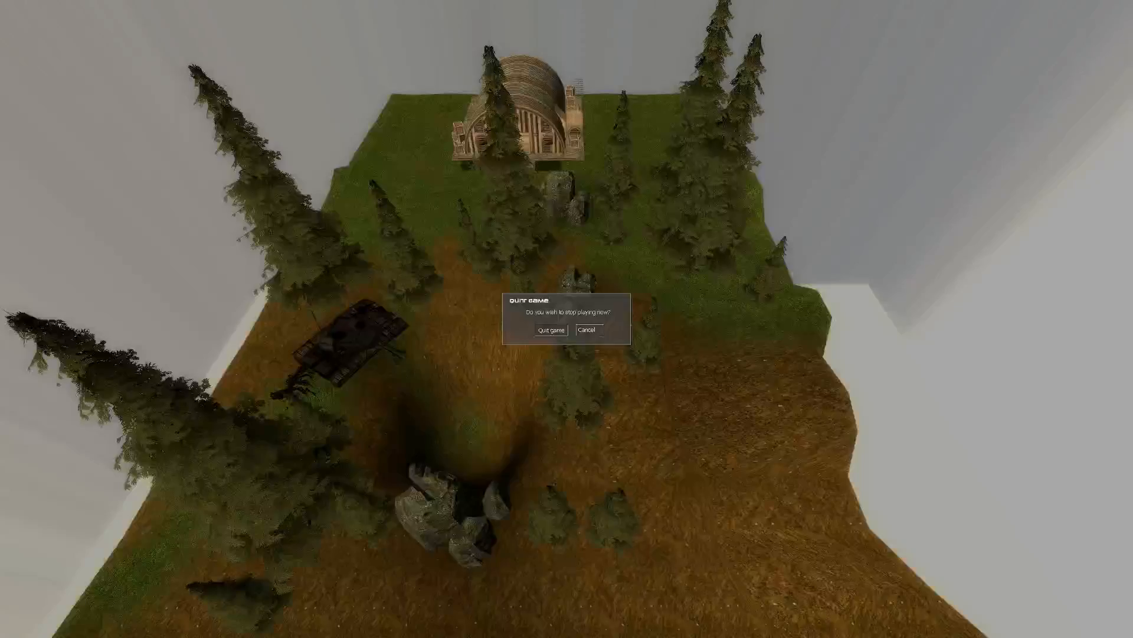